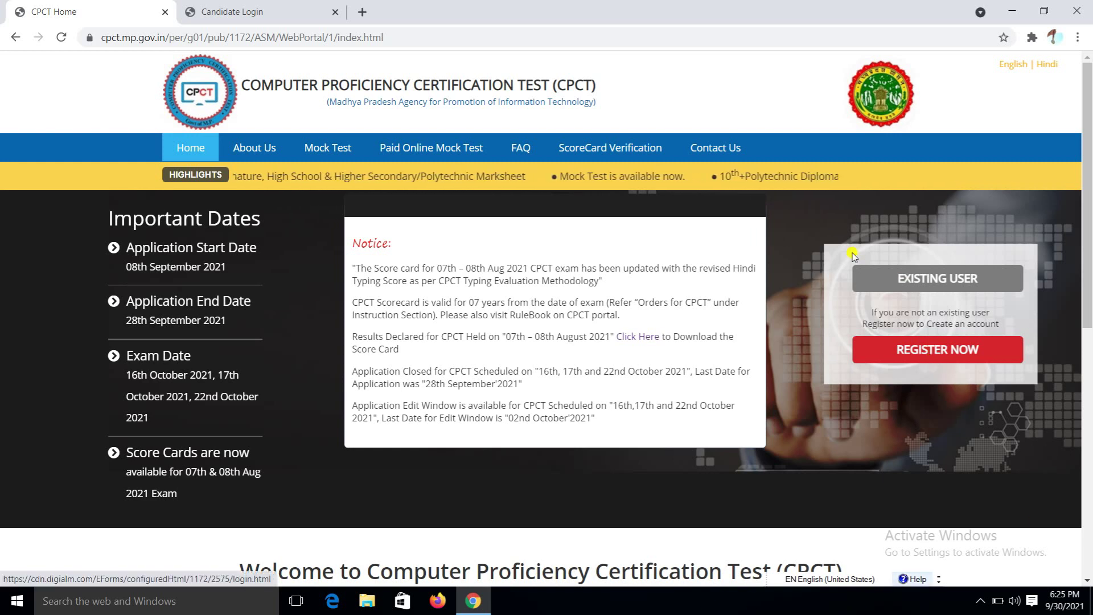
- Log in as an existing user with the candidate's user ID and password
left_click(913, 279)
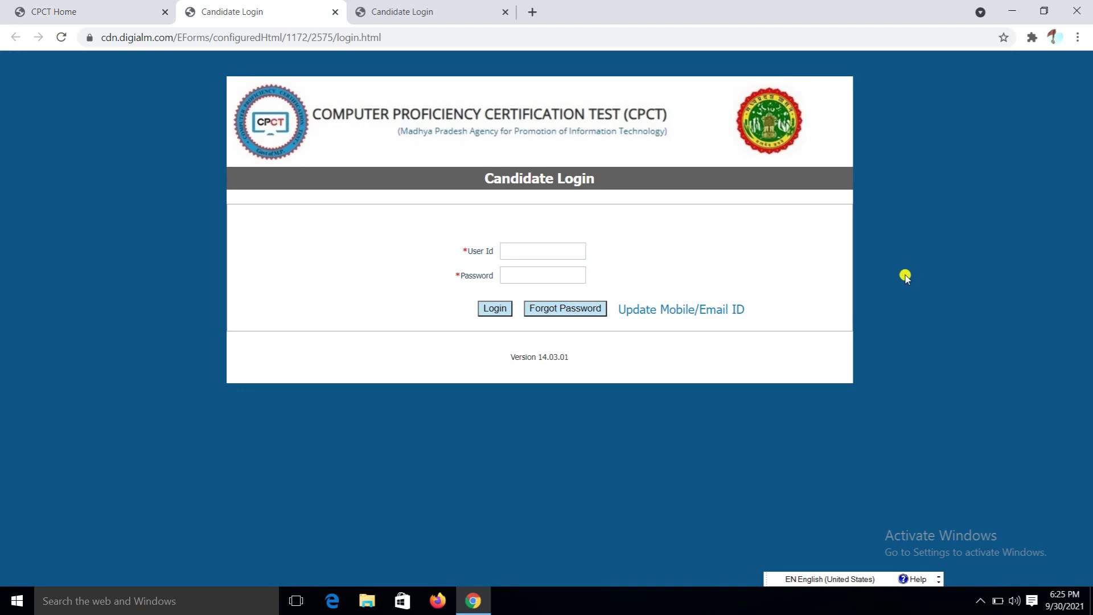
left_click(554, 251)
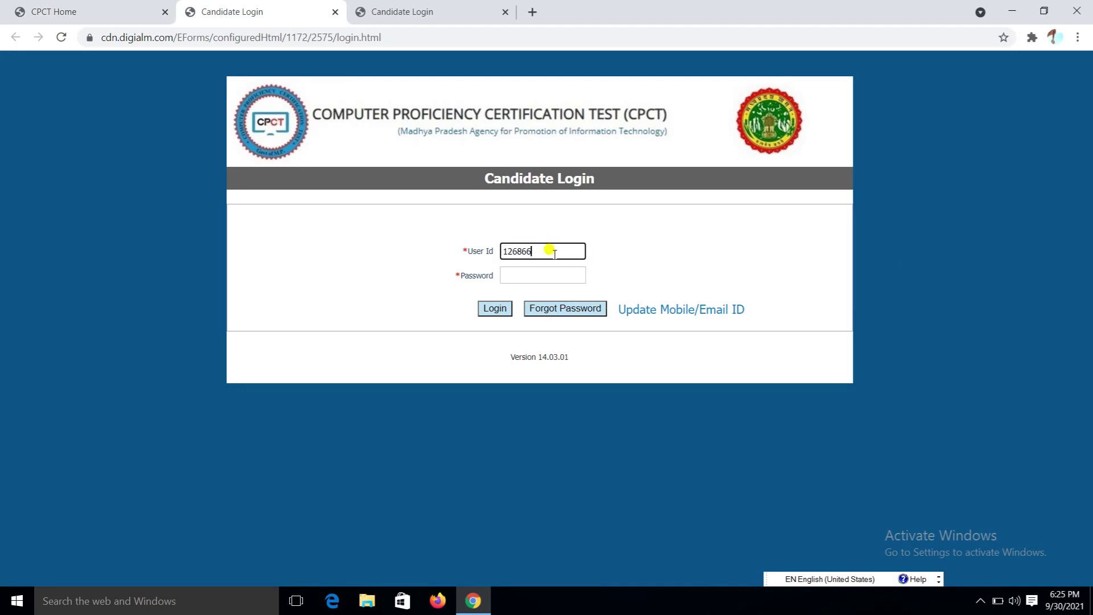
key("Tab")
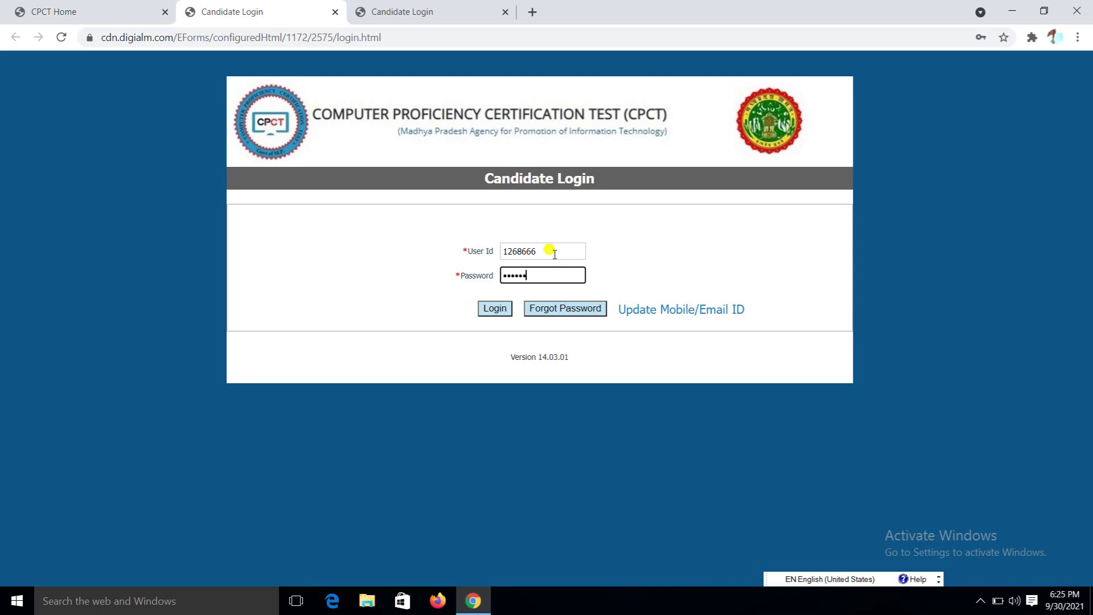
left_click(501, 307)
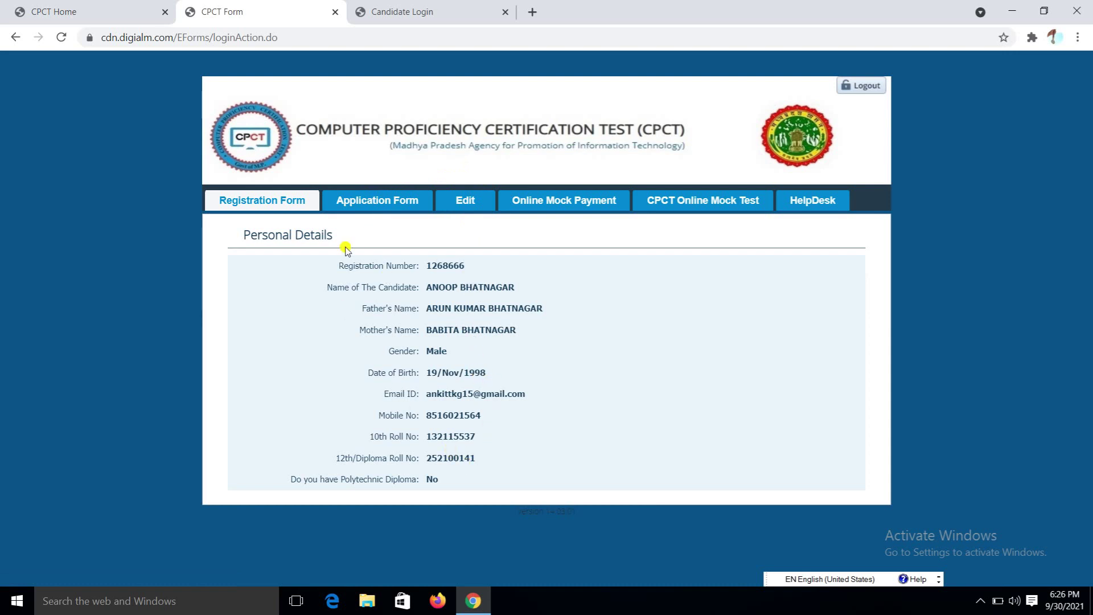
- View the first application under Application Form, dismiss its note, then close the view
left_click(353, 196)
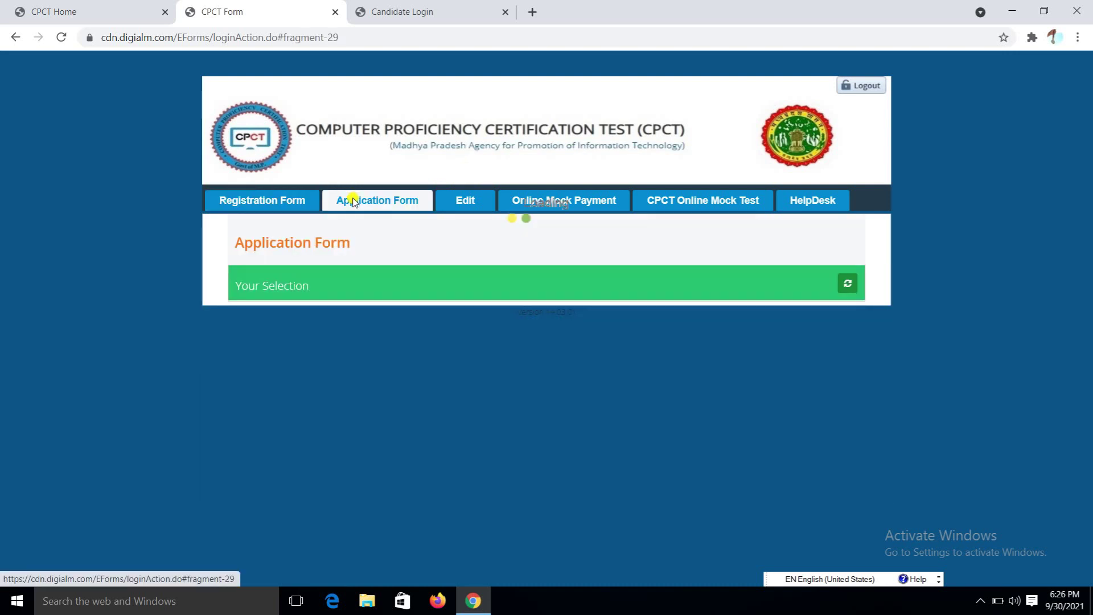
left_click(275, 366)
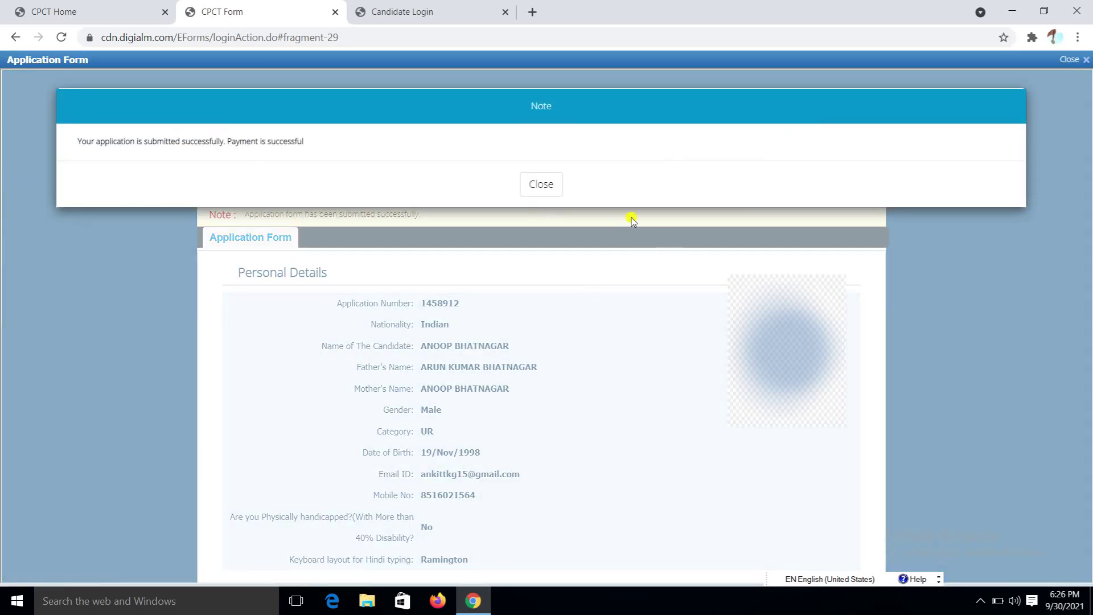
left_click(548, 183)
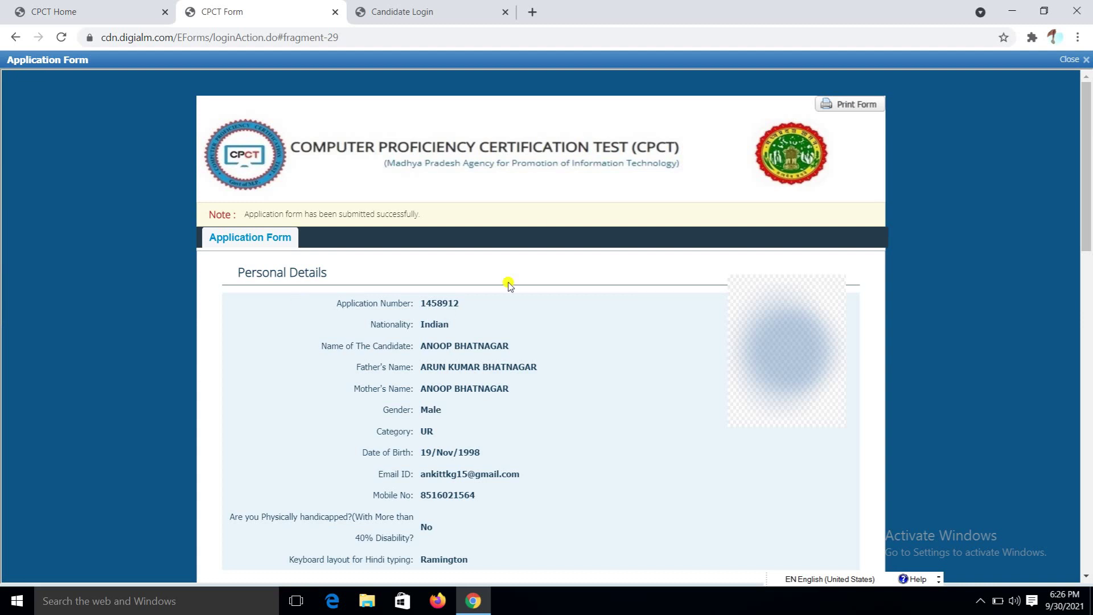
left_click(1070, 60)
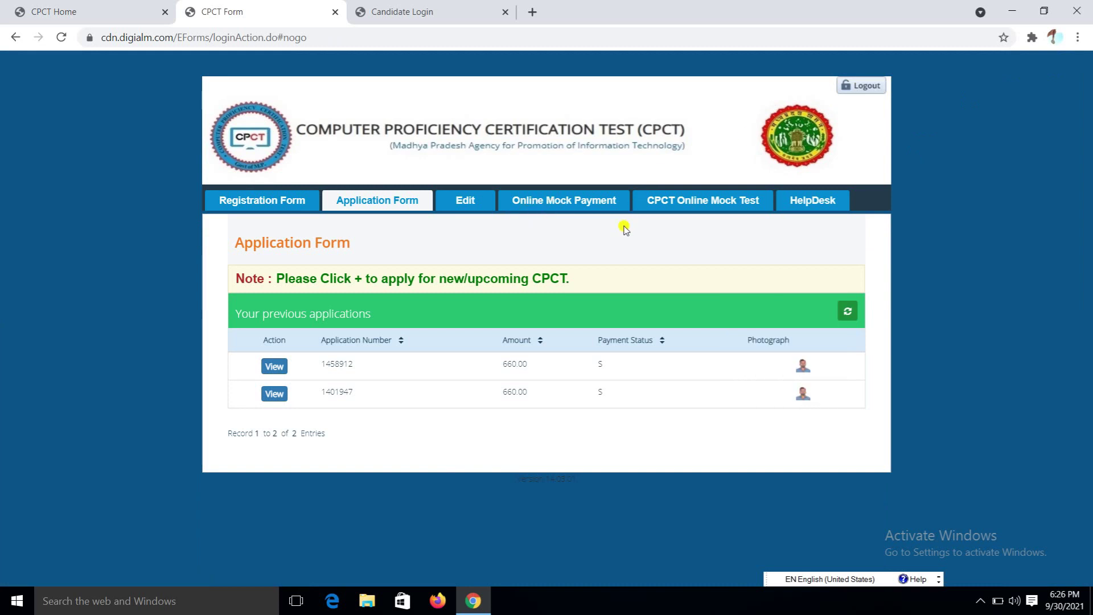
- Open HelpDesk and read the closed ticket's remark about the two-day edit window
left_click(819, 202)
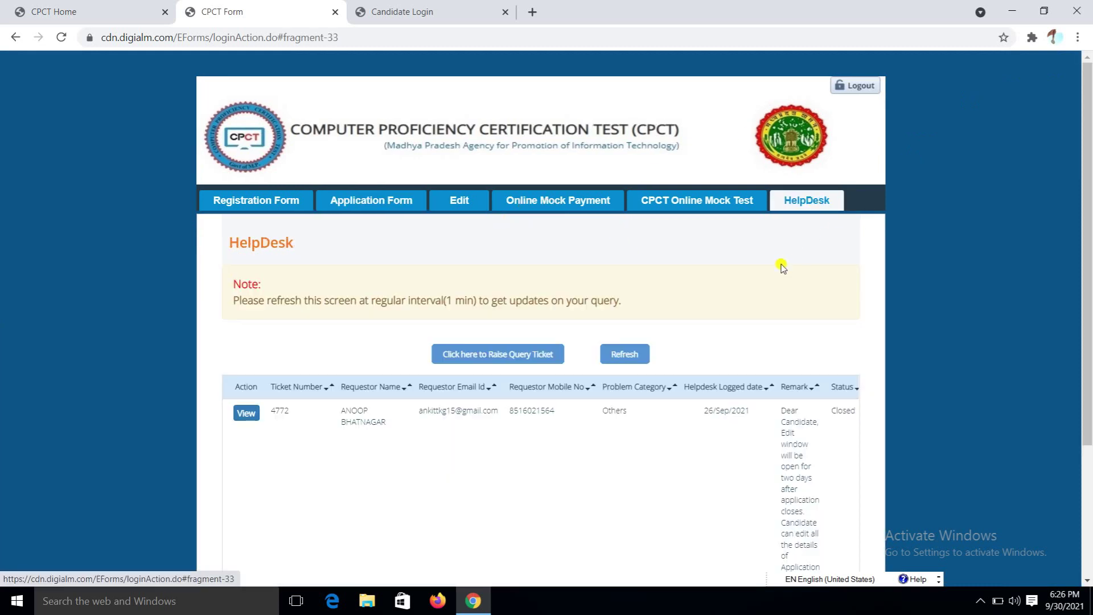
scroll(489, 359, "down", 2)
scroll(476, 371, "down", 1)
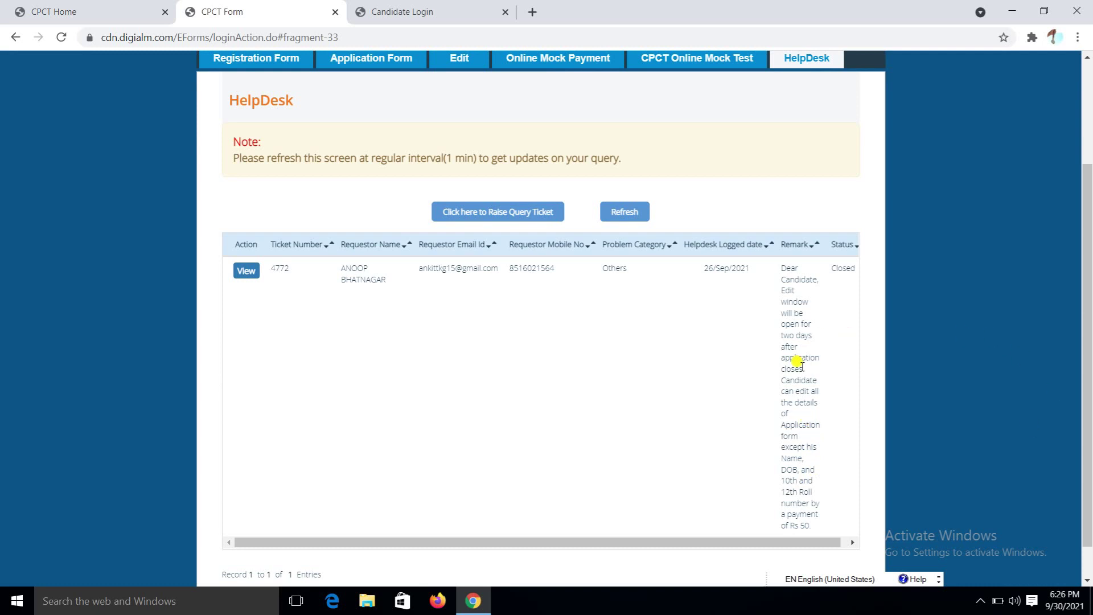
scroll(797, 398, "up", 3)
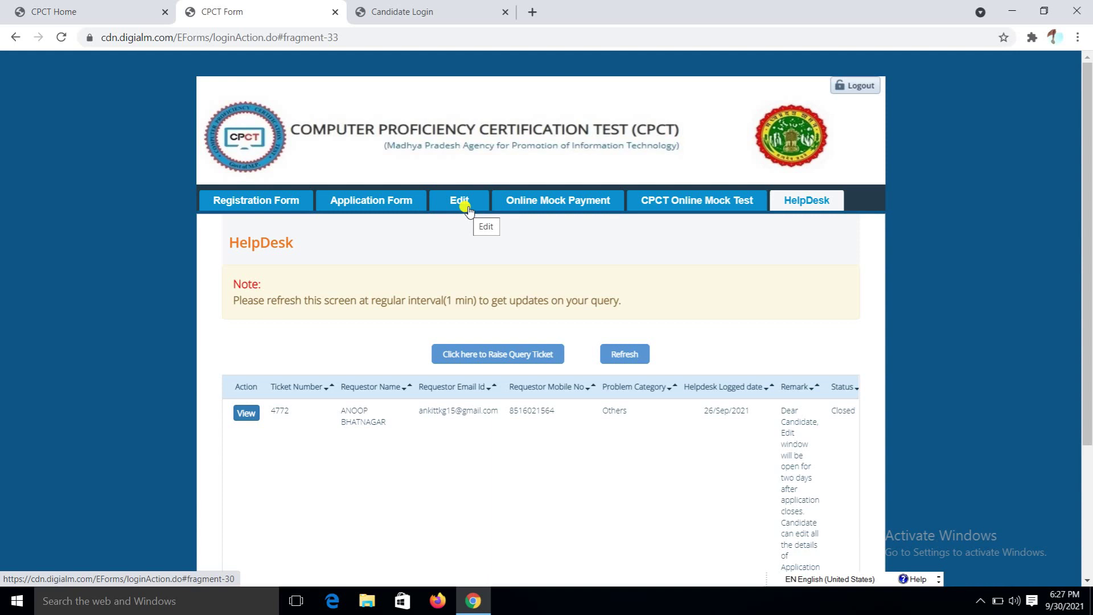
- Request a paid application edit with BillDesk as payment type and confirm the submission
left_click(464, 202)
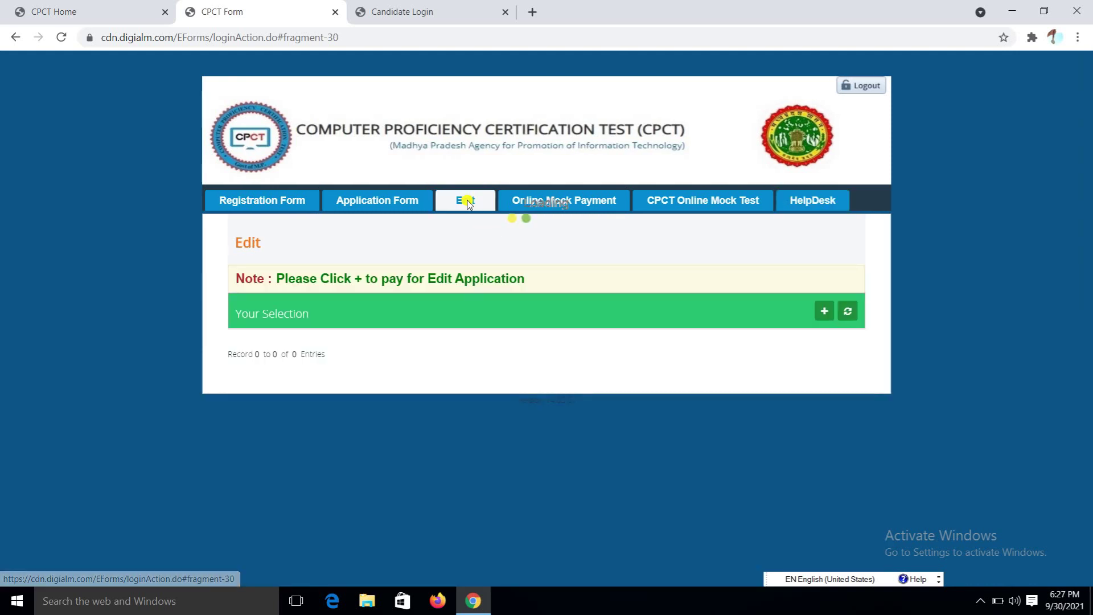
left_click(823, 311)
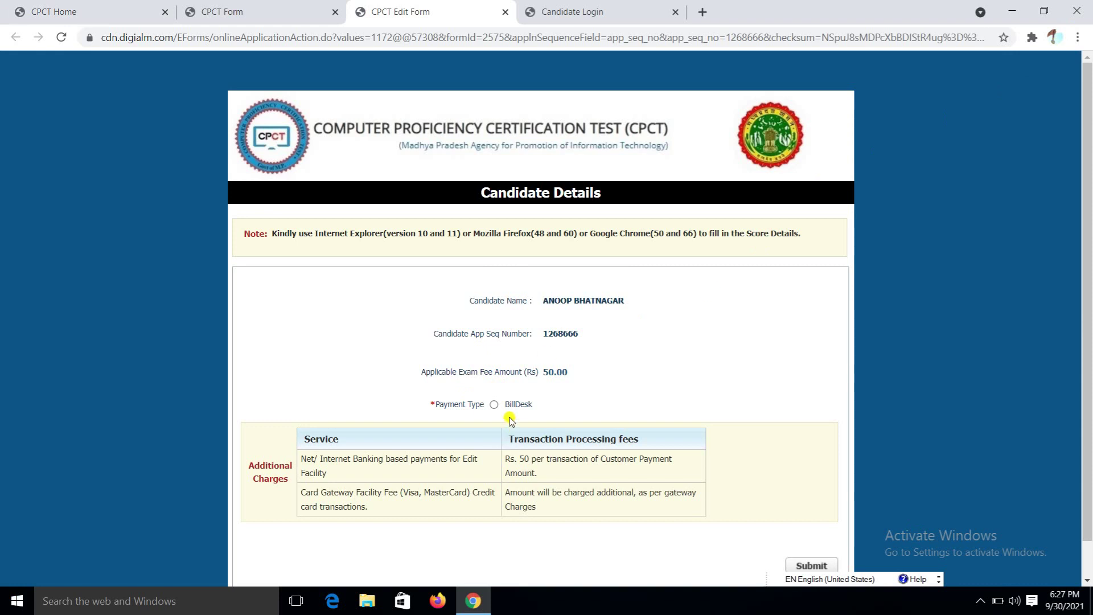
left_click(495, 405)
scroll(843, 496, "down", 1)
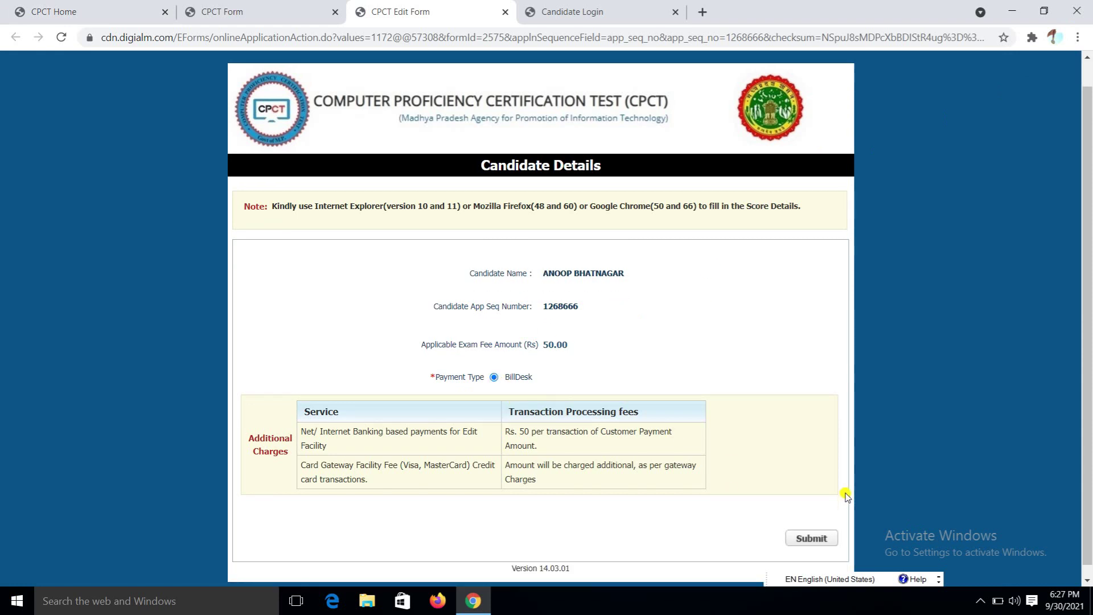
left_click(811, 528)
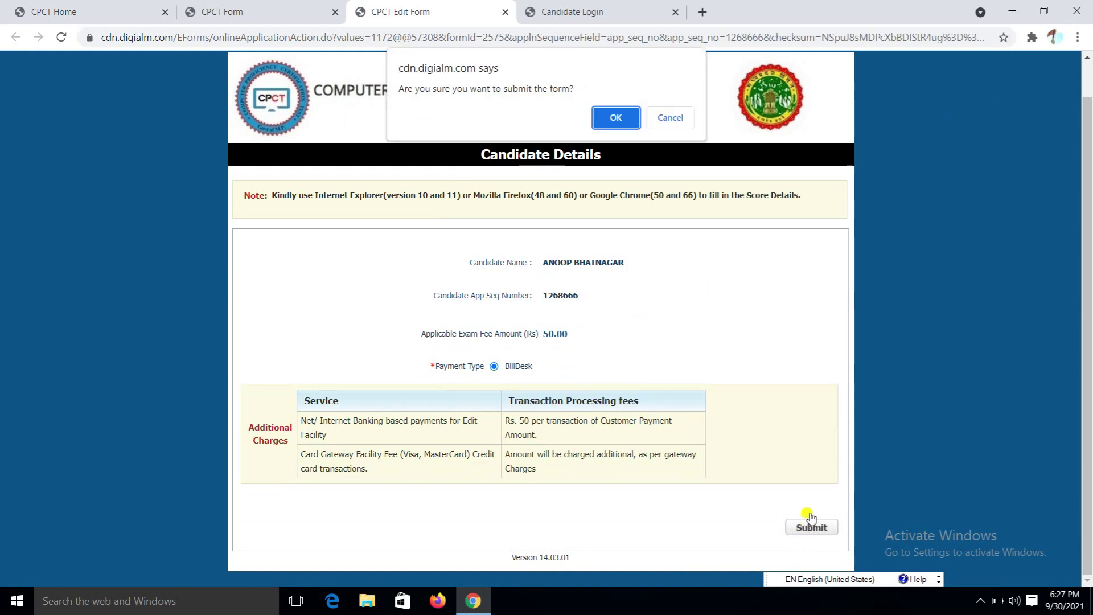
left_click(621, 119)
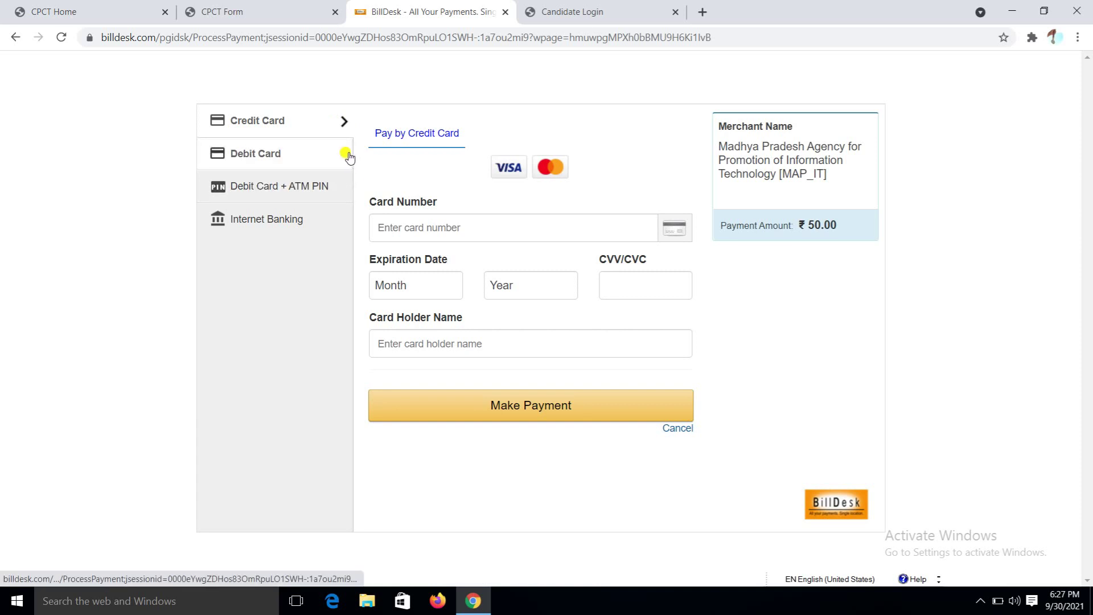
- Enter the card number, expiry month and year, CVV and card holder name, then make payment
left_click(414, 230)
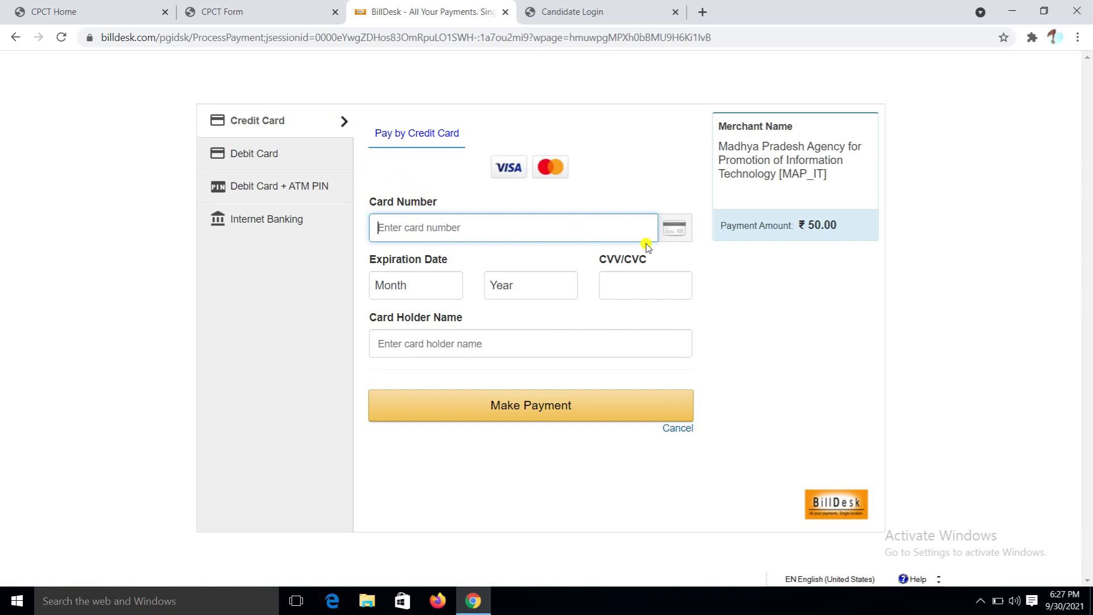
type("55")
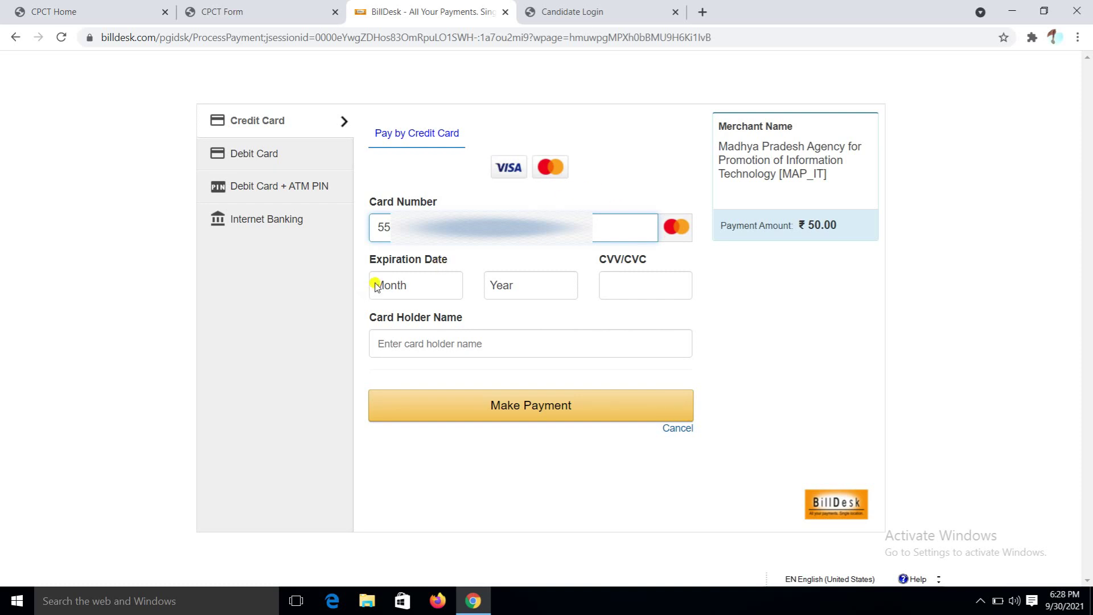
left_click(405, 287)
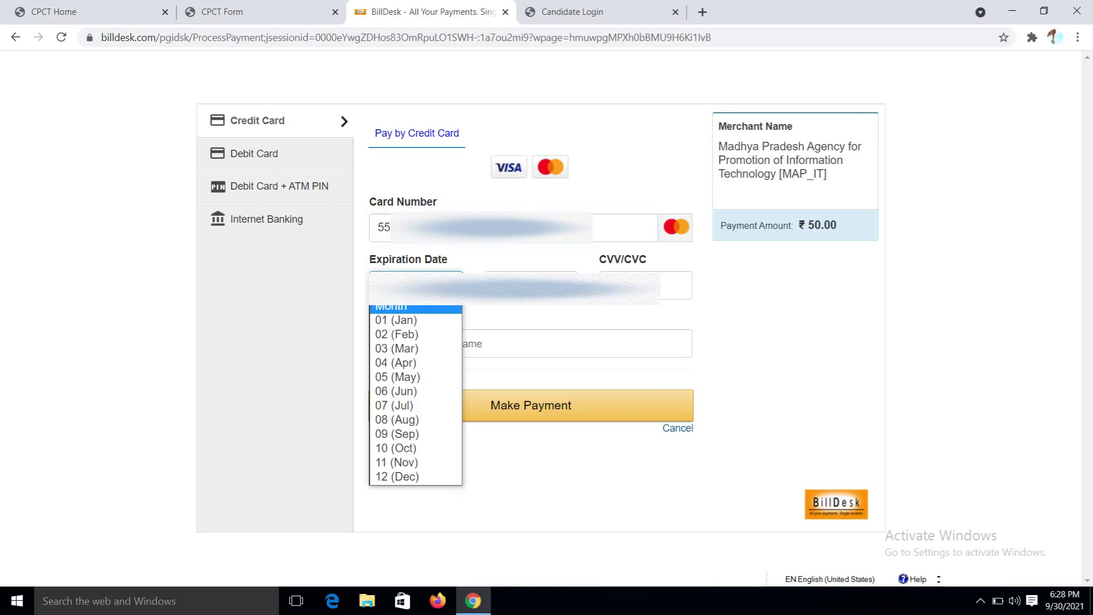
left_click(411, 448)
left_click(529, 286)
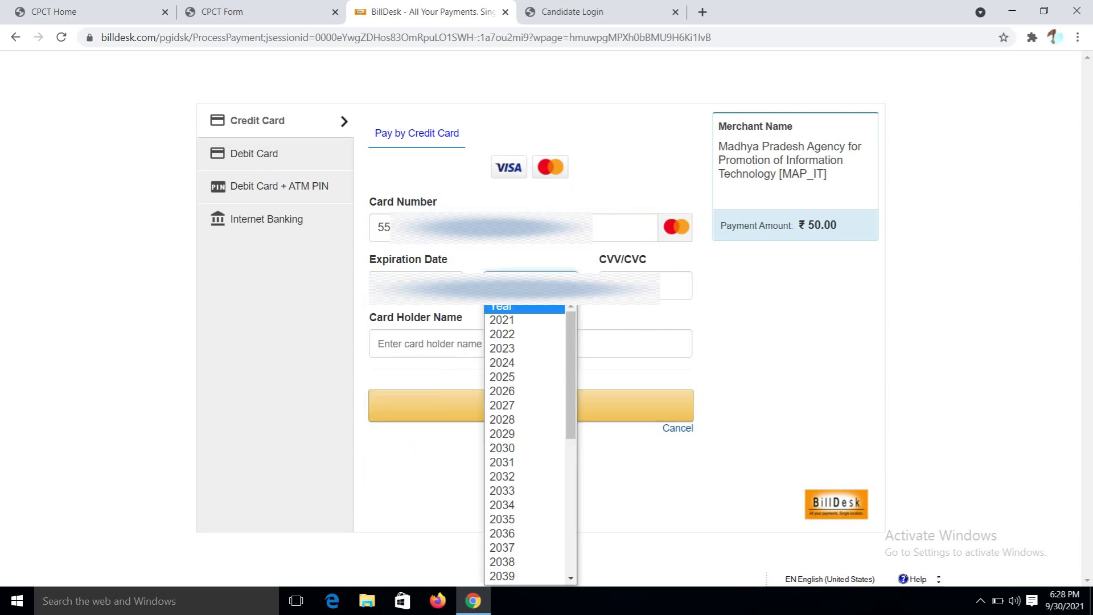
left_click(532, 353)
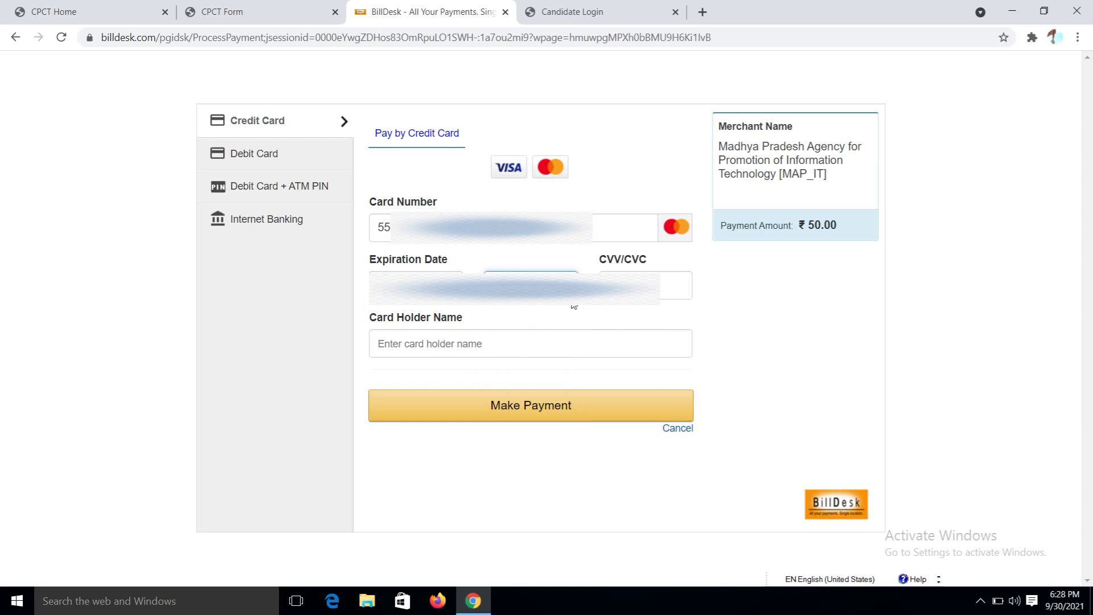
key("Tab")
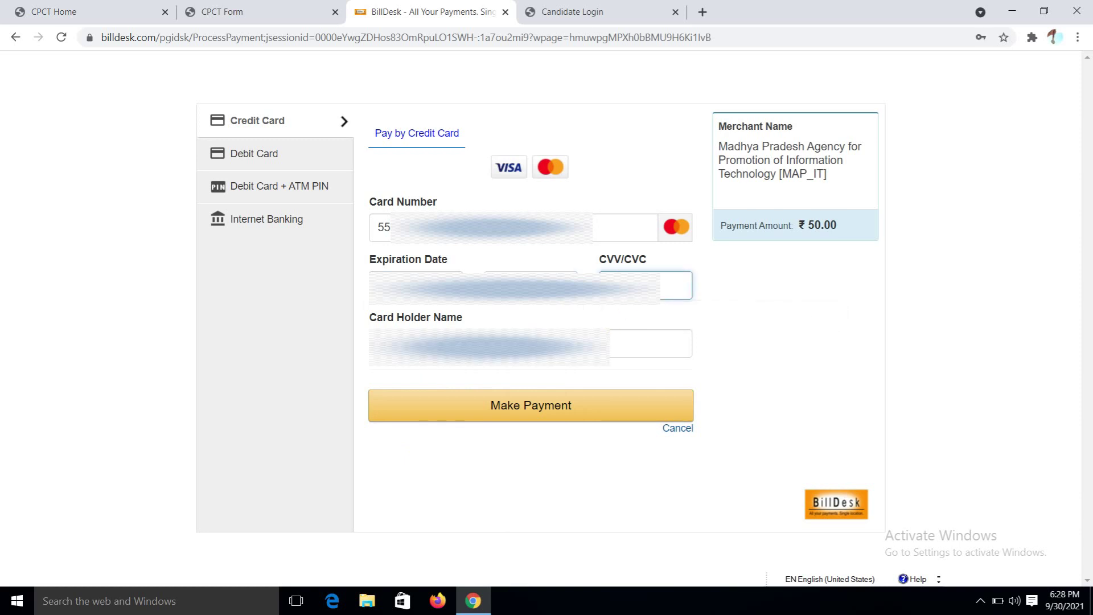
left_click(530, 343)
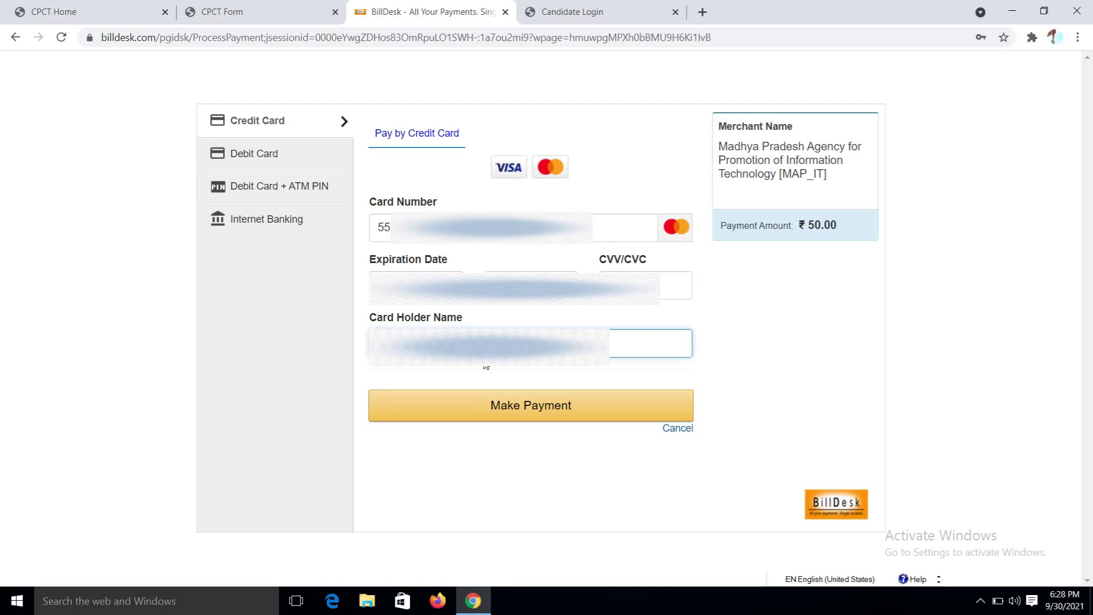
left_click(573, 418)
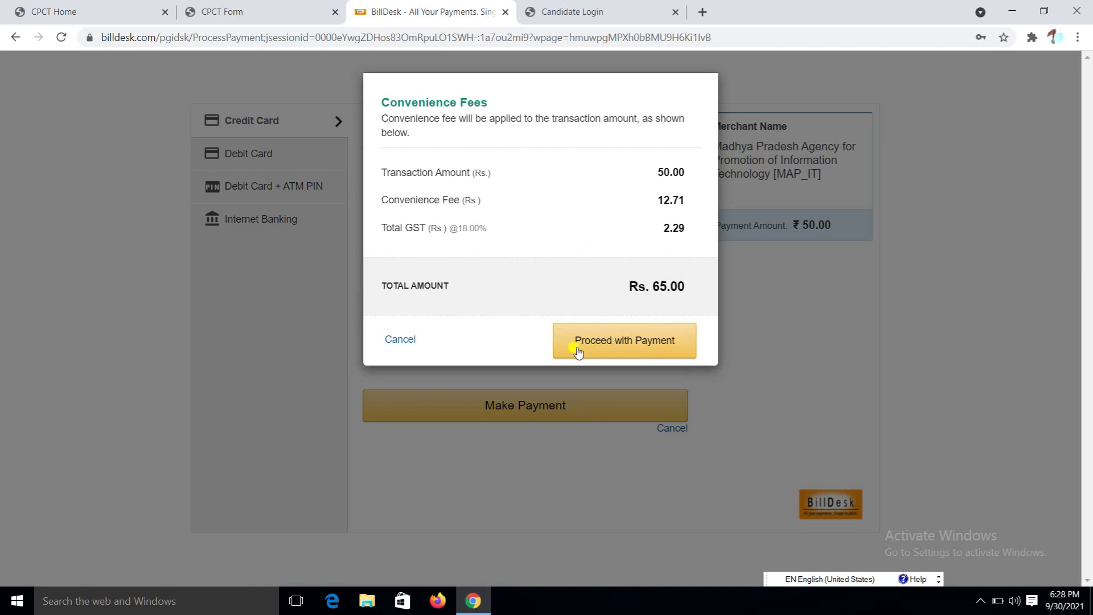
- Accept the Rs. 65.00 fee summary and authorise payment with the SMS one-time password
left_click(650, 348)
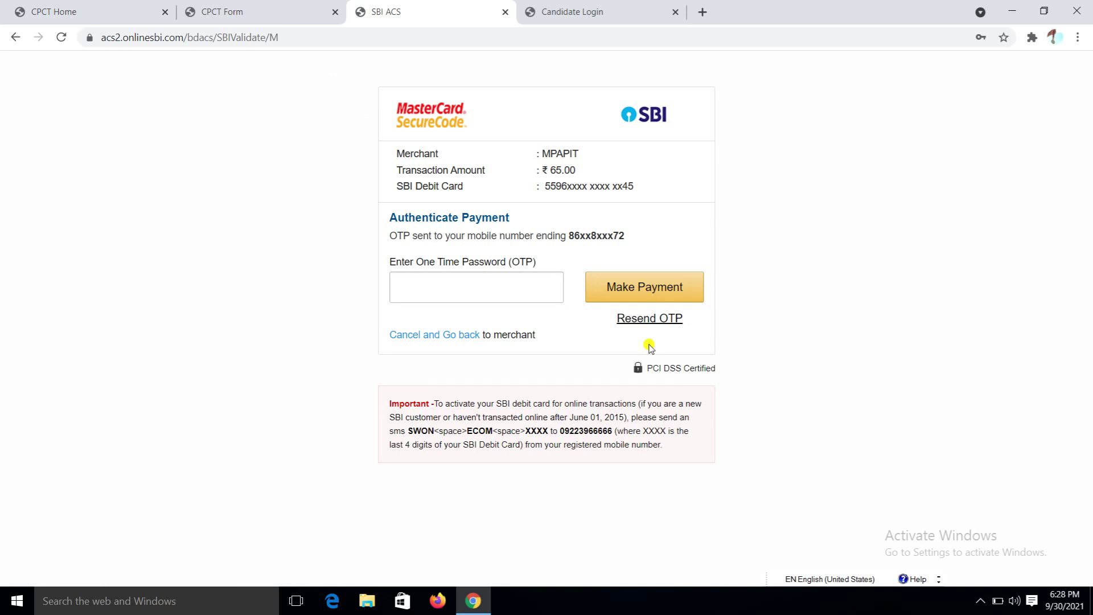
left_click(481, 283)
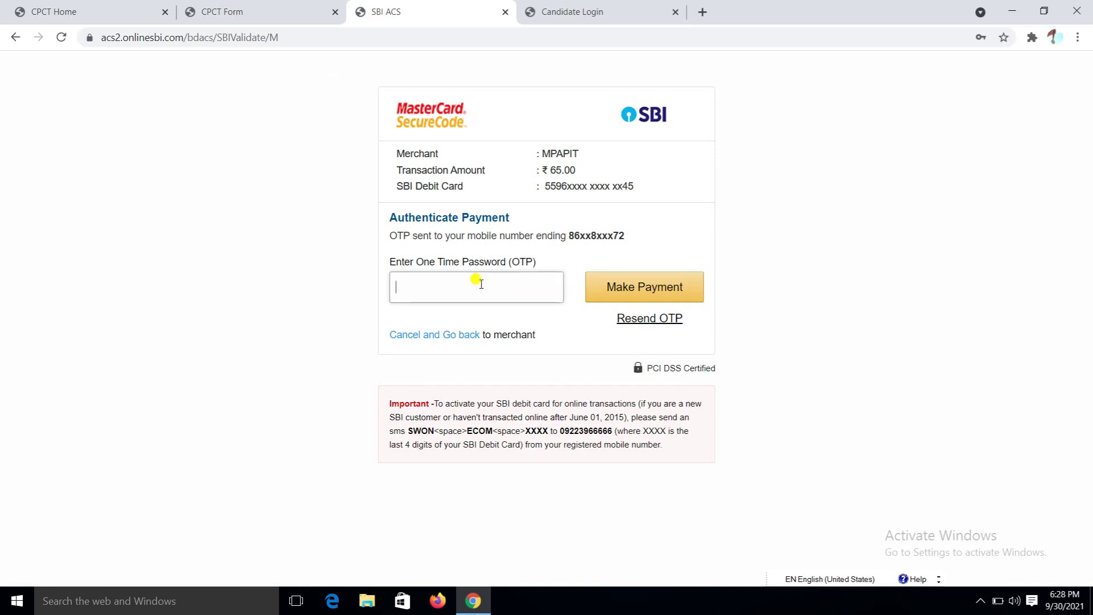
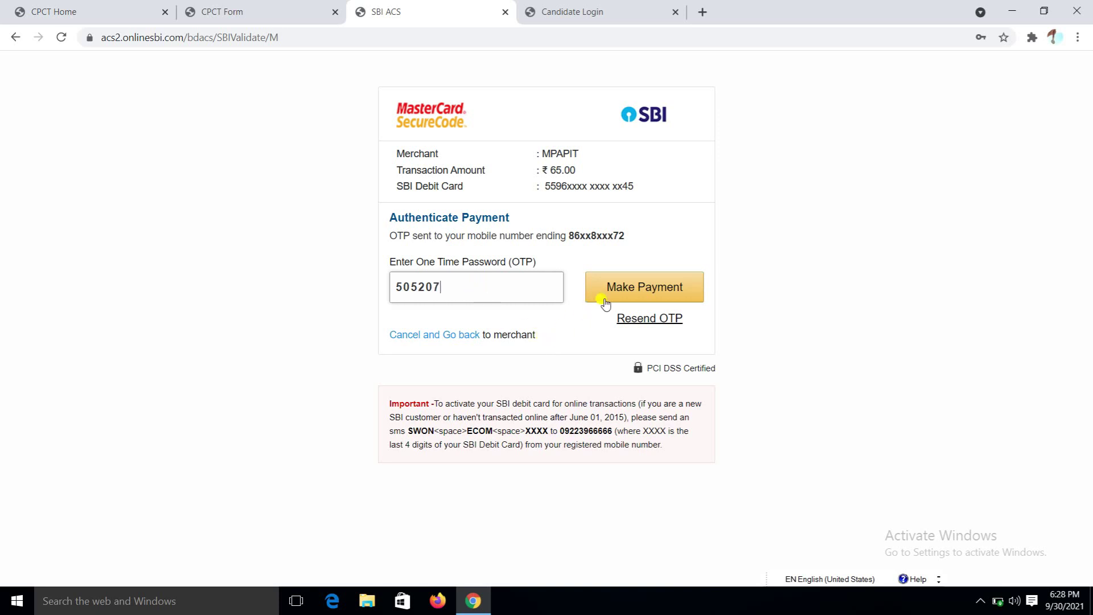
left_click(652, 289)
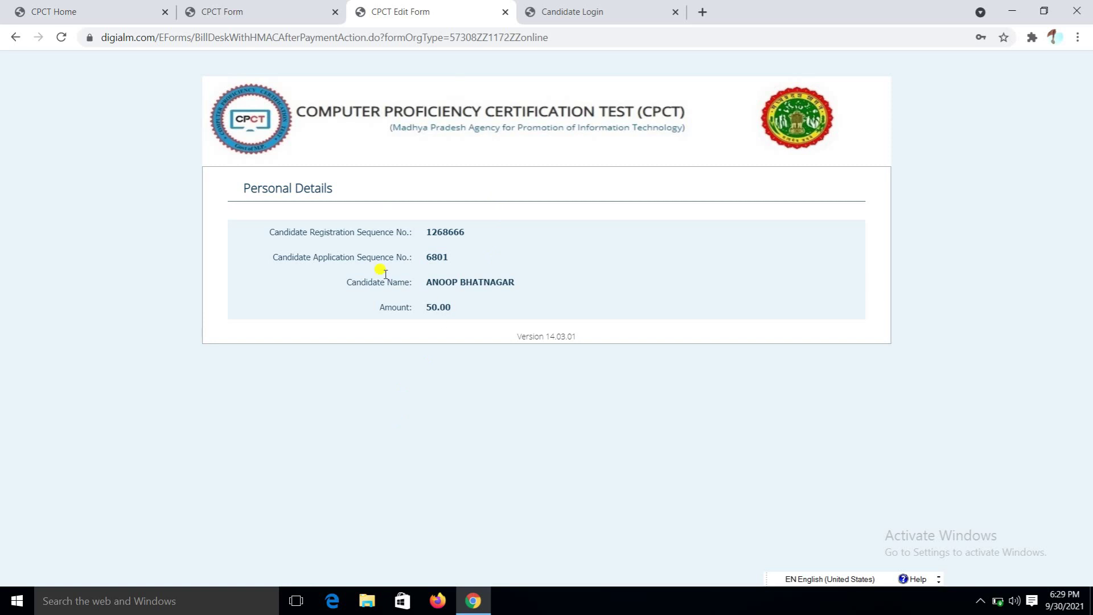
- Back on the CPCT tab, view the first listed application and close its payment-success note
left_click(268, 5)
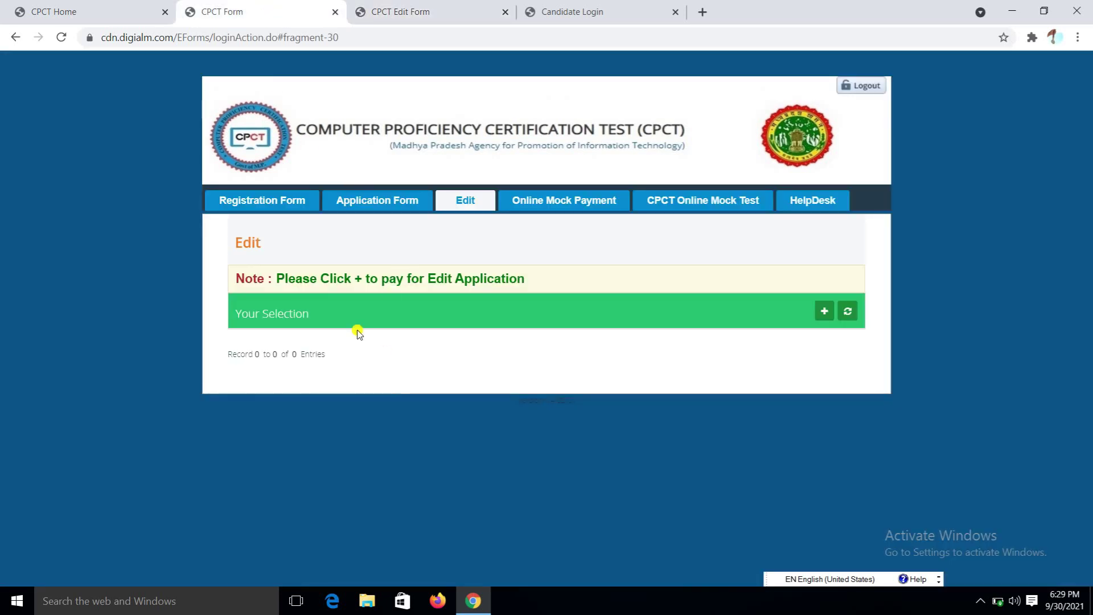
left_click(375, 201)
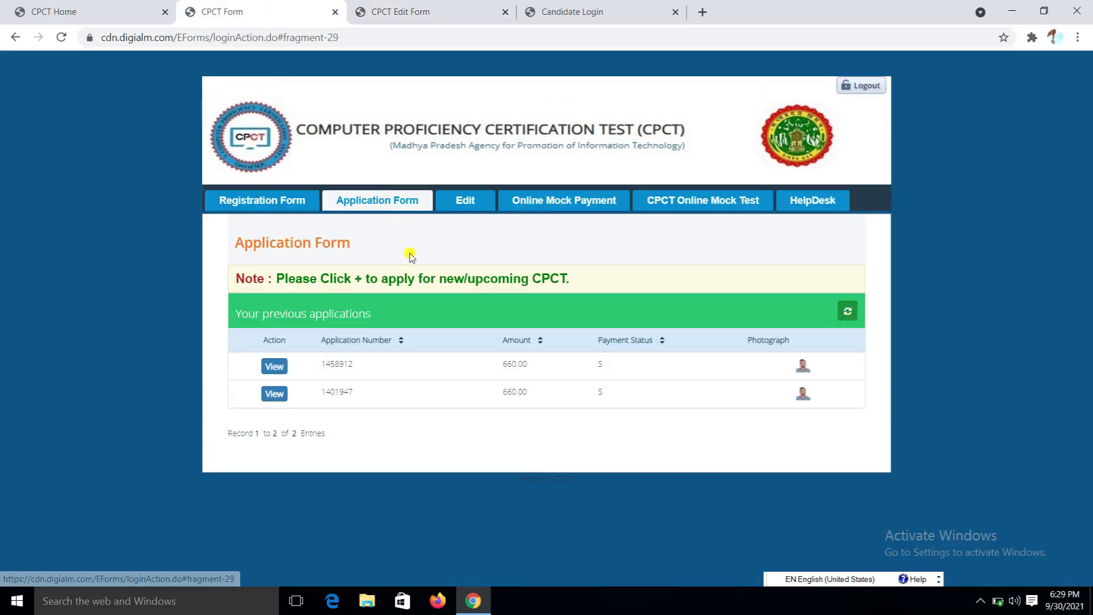
left_click(274, 366)
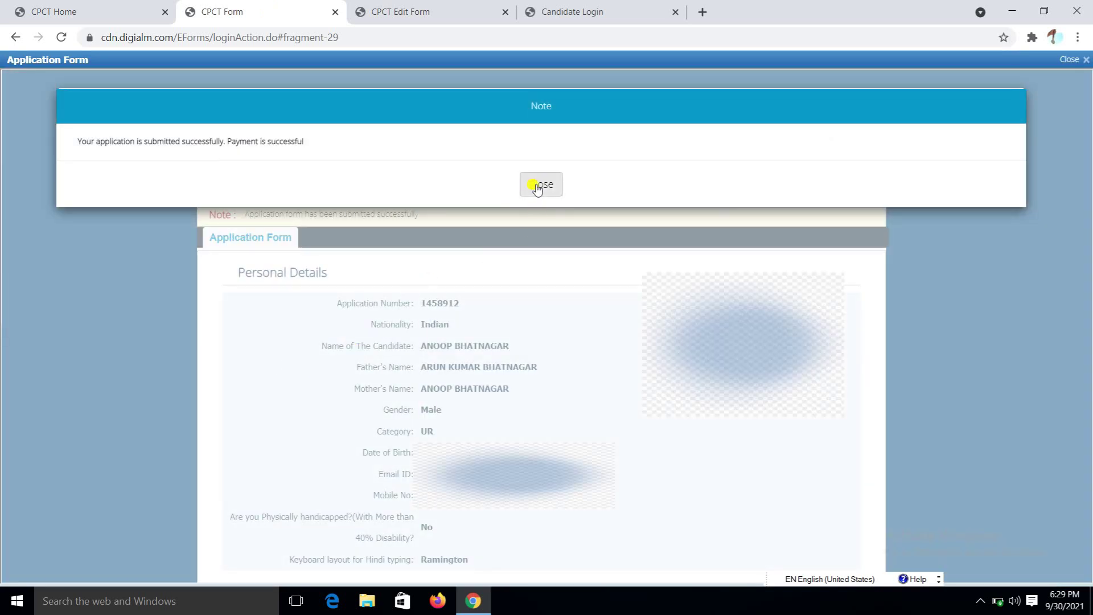
left_click(541, 185)
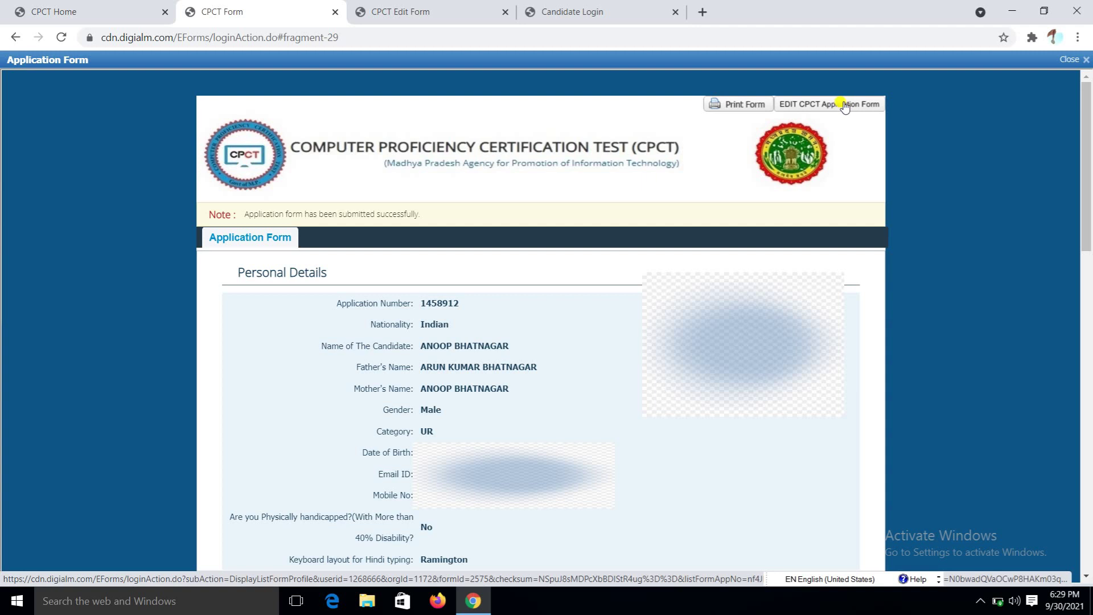
- Launch EDIT CPCT Application Form and scroll to the prefilled Personal Details fields
left_click(845, 107)
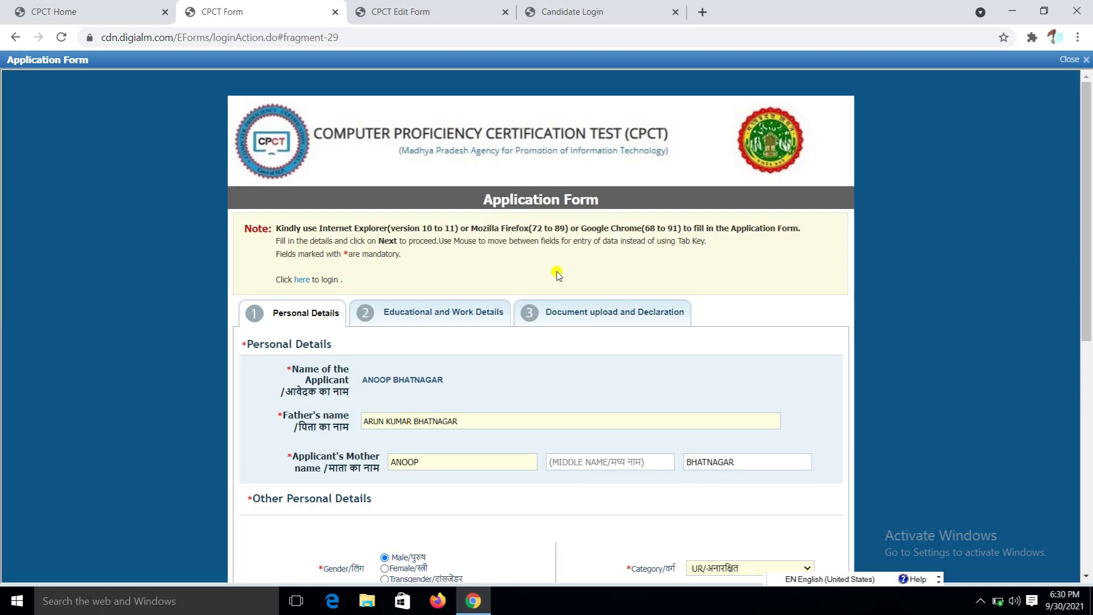
scroll(561, 272, "down", 3)
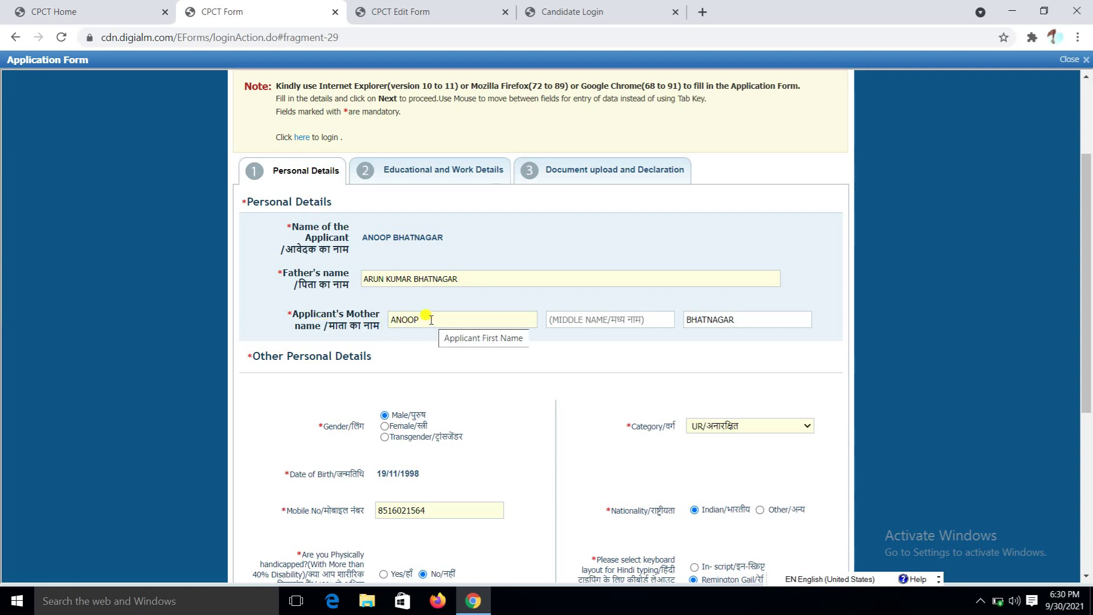
- Overwrite the mother's first name with the corrected name, then recheck the applicant name field
left_click(428, 319)
double_click(427, 320)
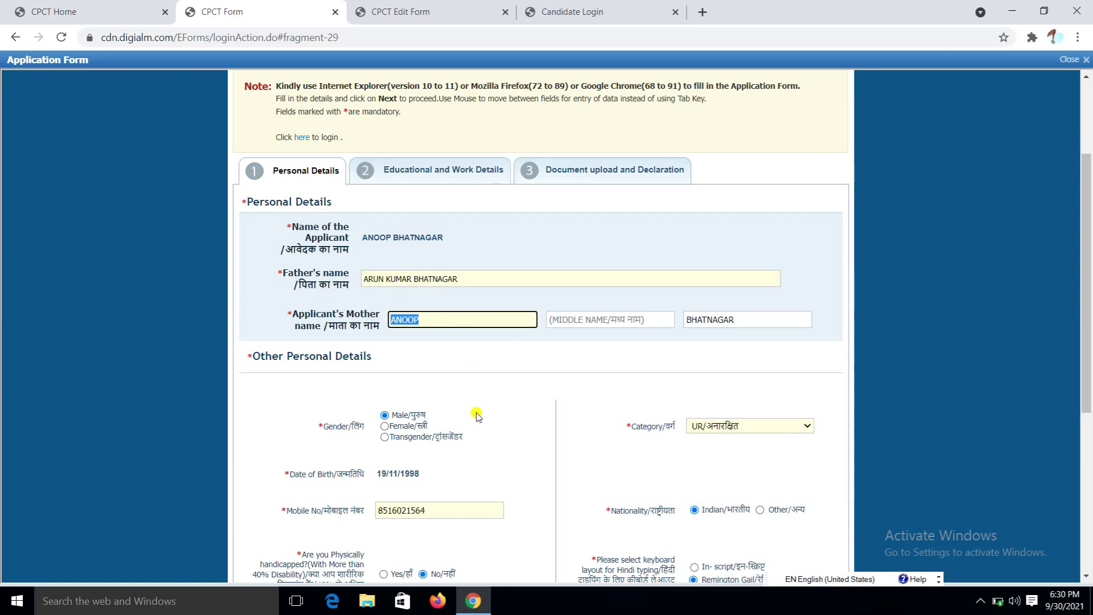
type("BABITA")
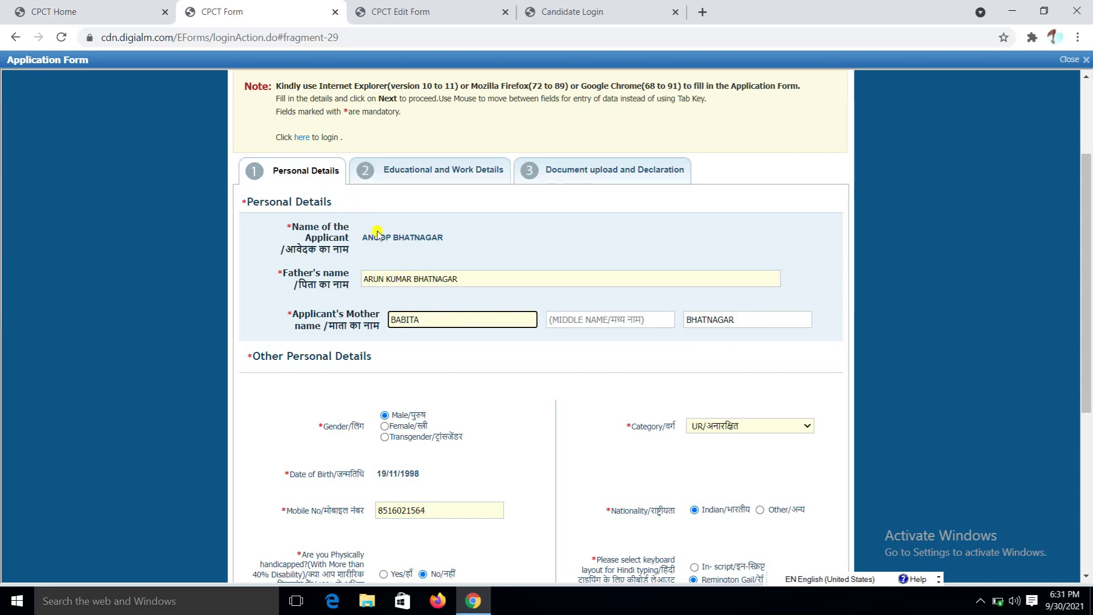
left_click(444, 237)
left_click_drag(440, 237, 457, 239)
left_click(383, 279)
left_click(432, 319)
scroll(435, 365, "down", 2)
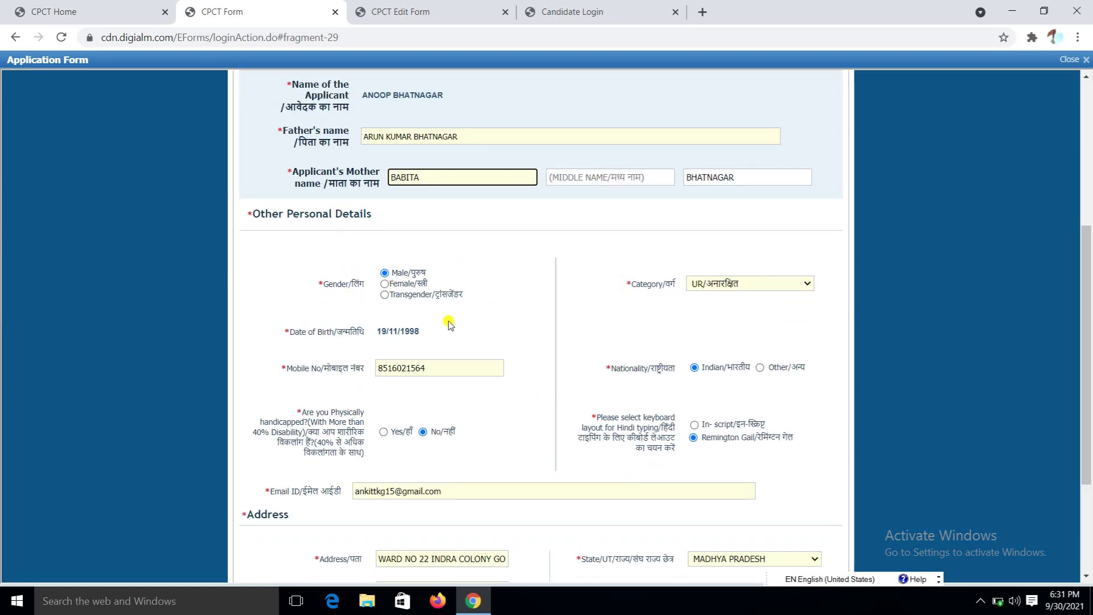
left_click(415, 331)
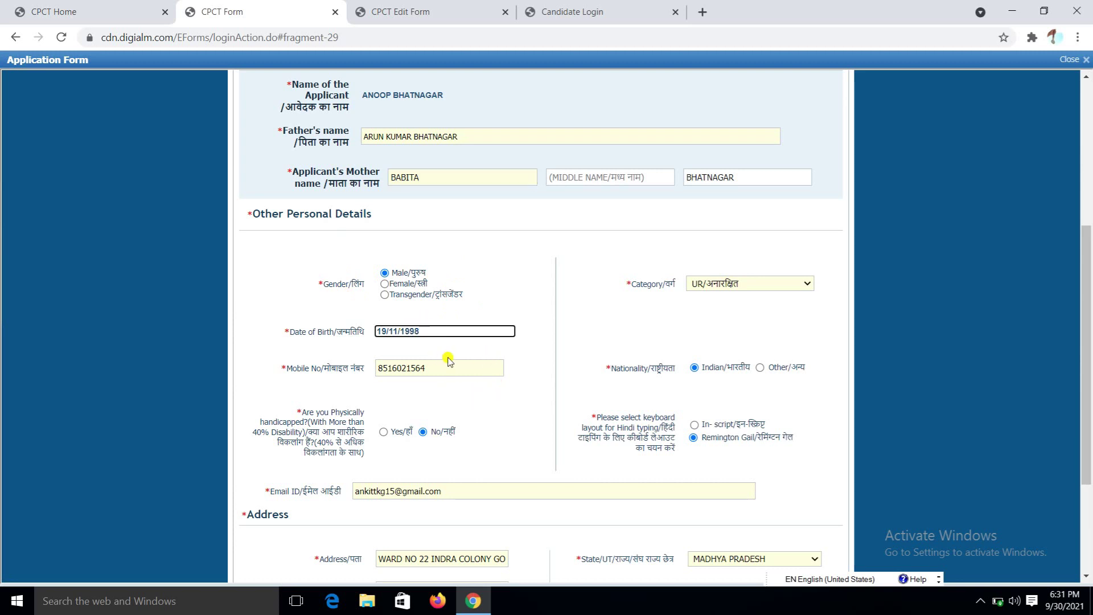
scroll(451, 359, "down", 1)
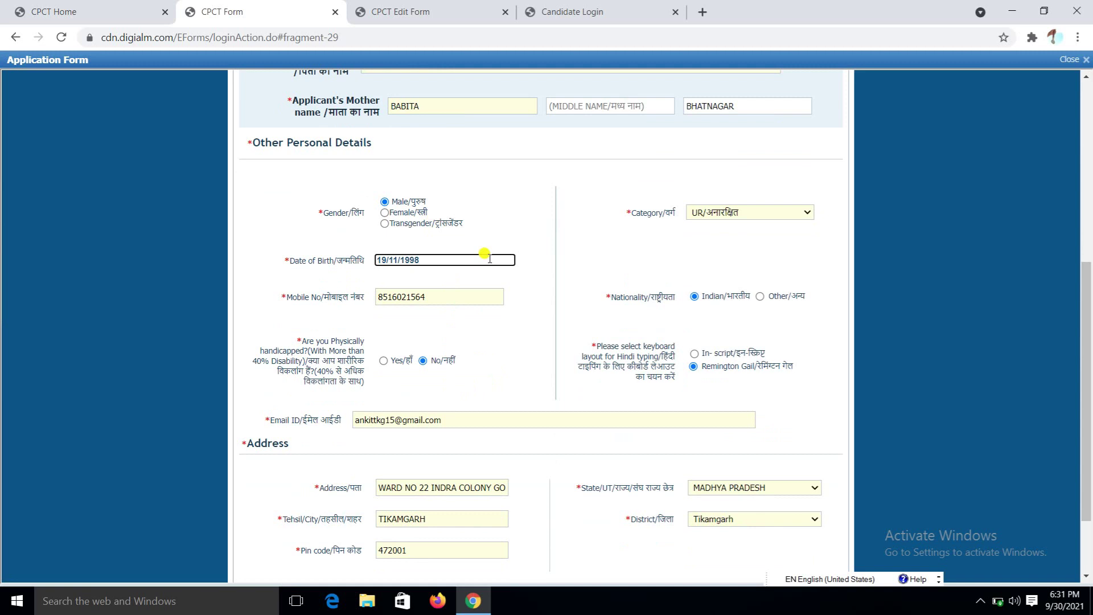
scroll(455, 290, "up", 2)
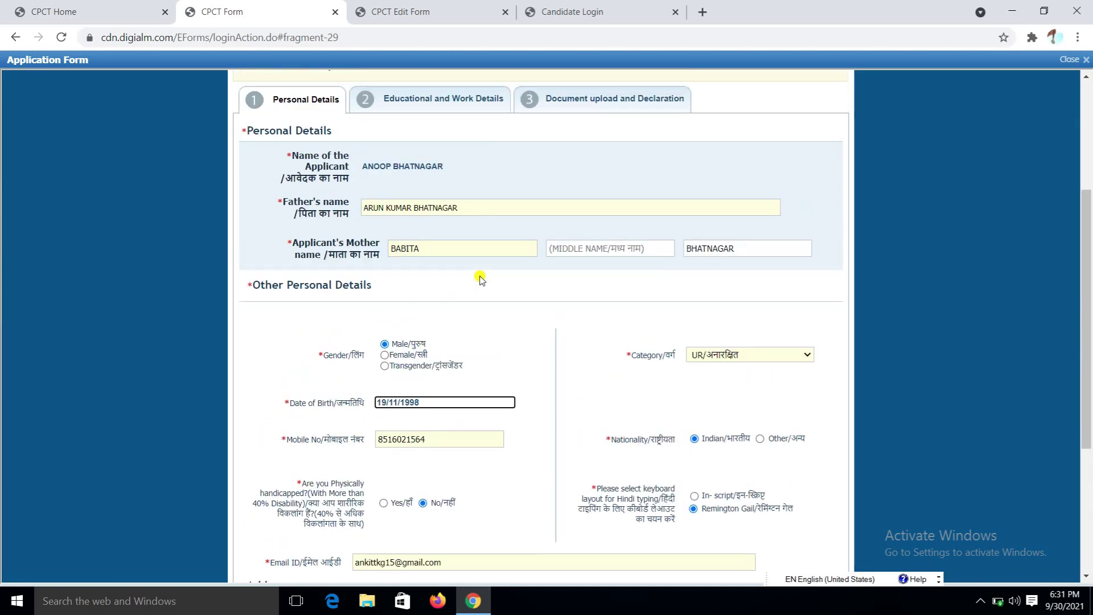
left_click(665, 108)
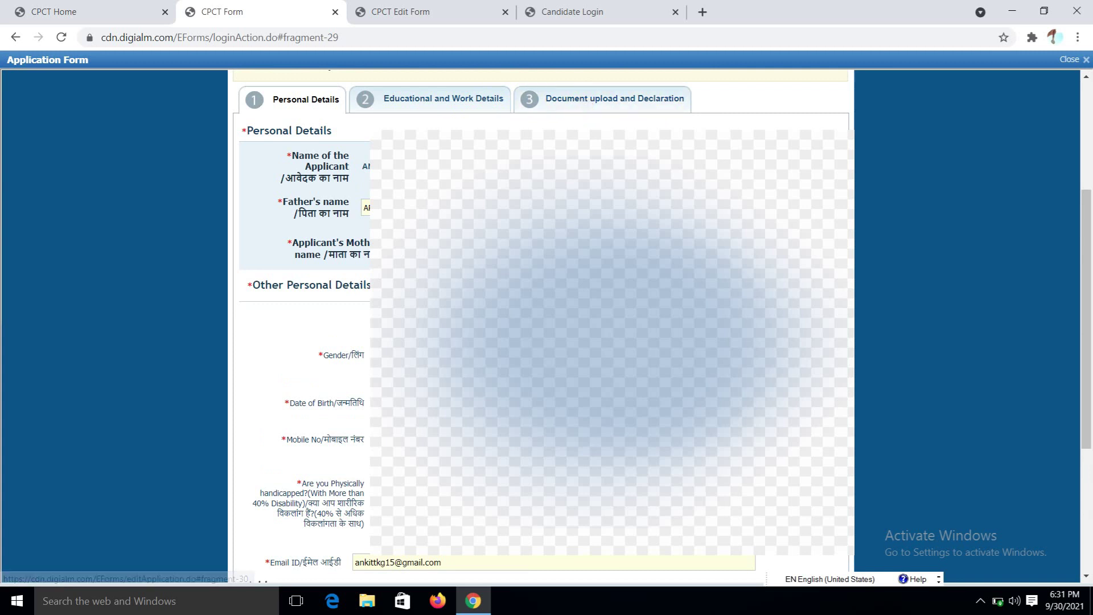
scroll(454, 290, "down", 2)
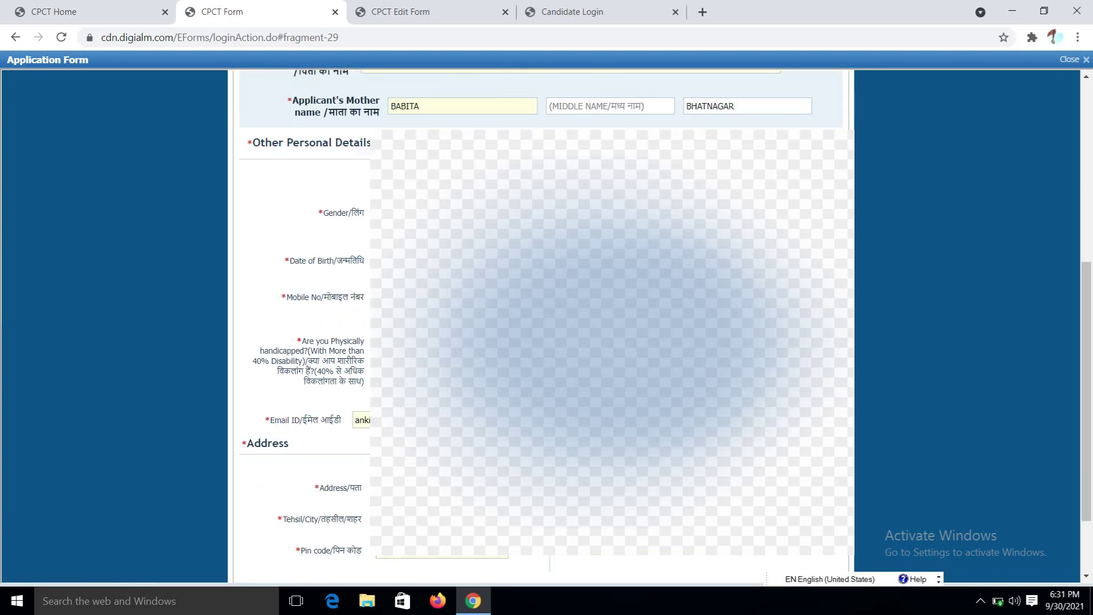
scroll(541, 325, "down", 2)
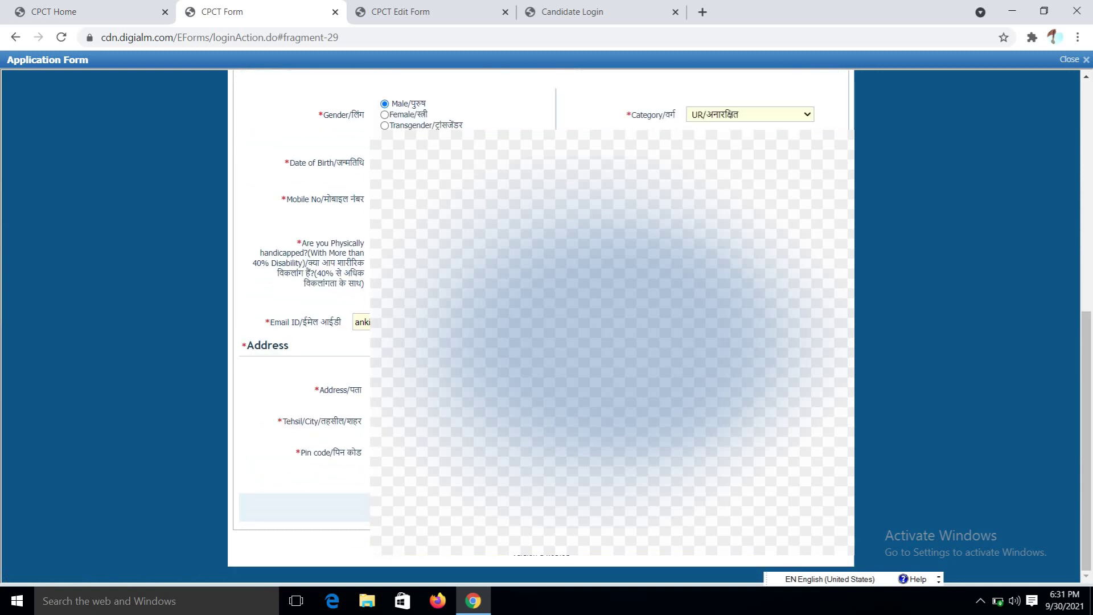
scroll(541, 324, "up", 4)
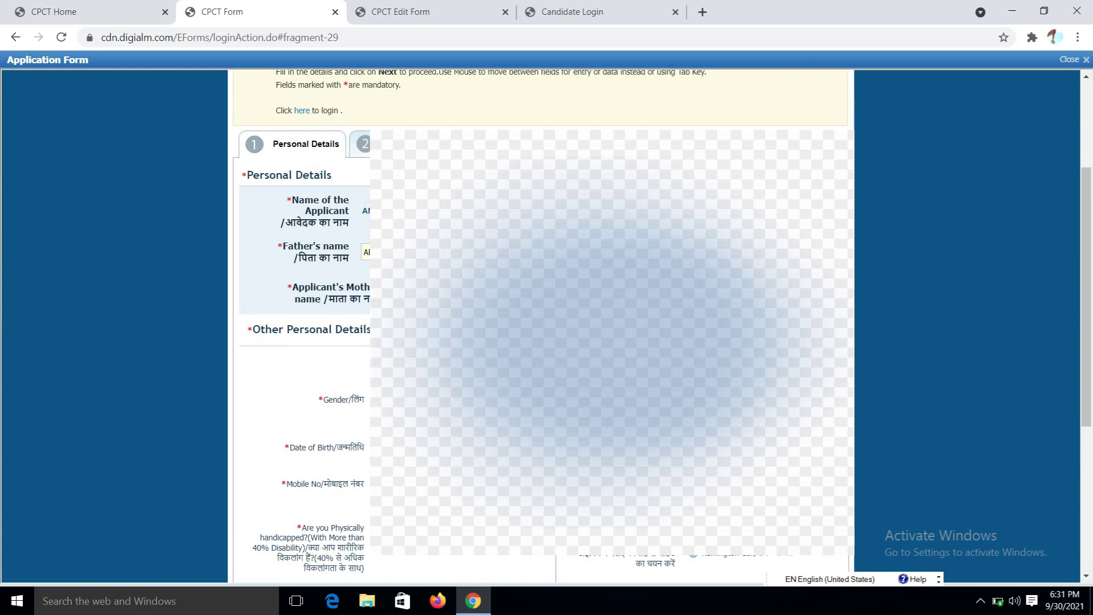
scroll(541, 324, "up", 1)
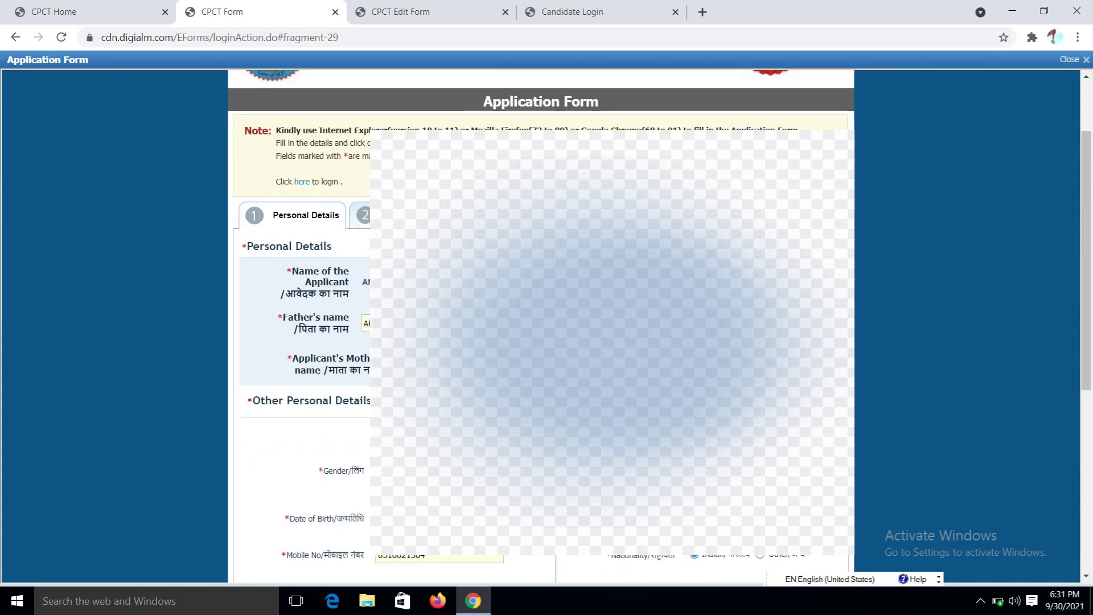
scroll(541, 325, "down", 5)
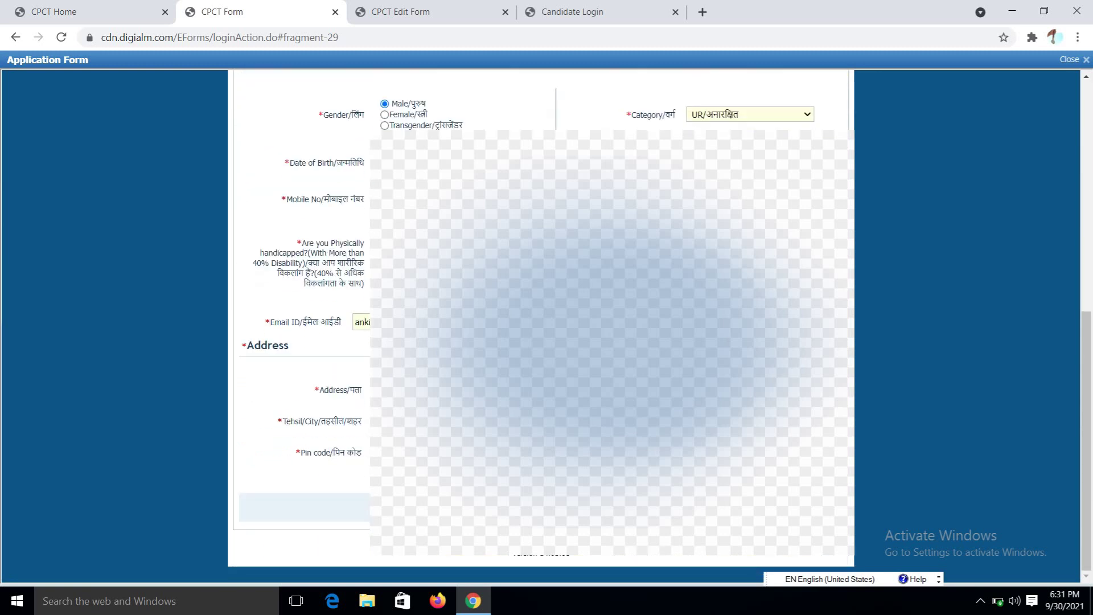
- Go through Personal Details and Educational and Work Details with Next
left_click(798, 505)
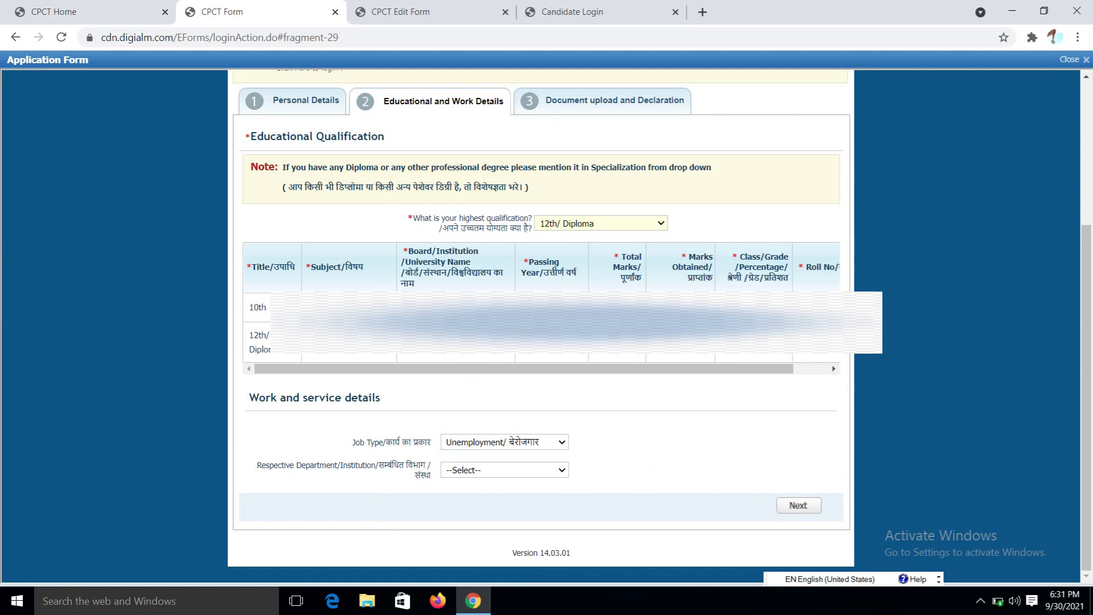
left_click(799, 506)
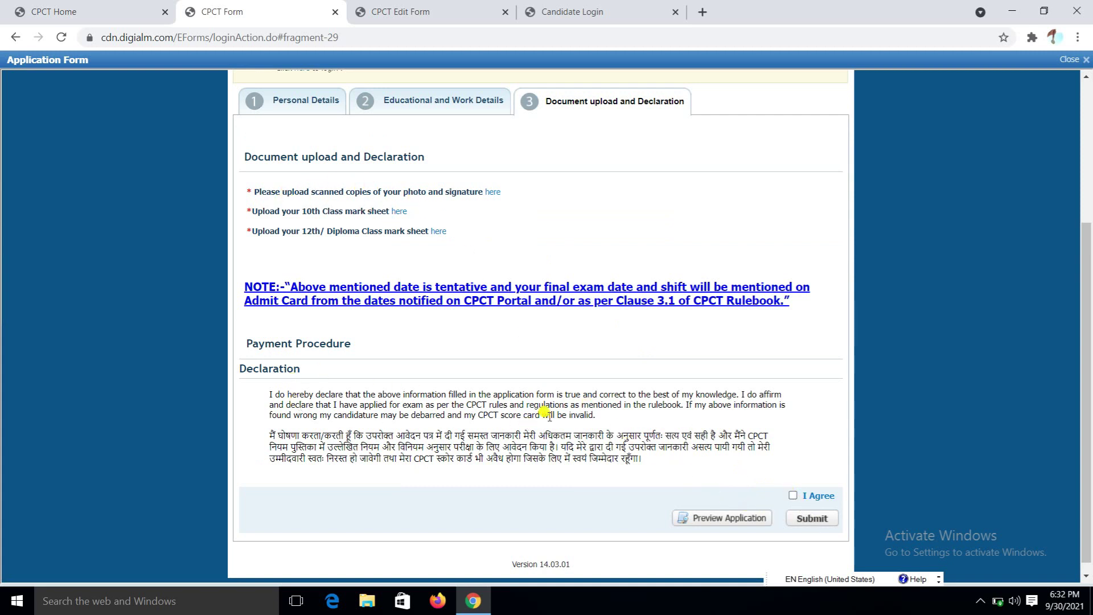
left_click(794, 497)
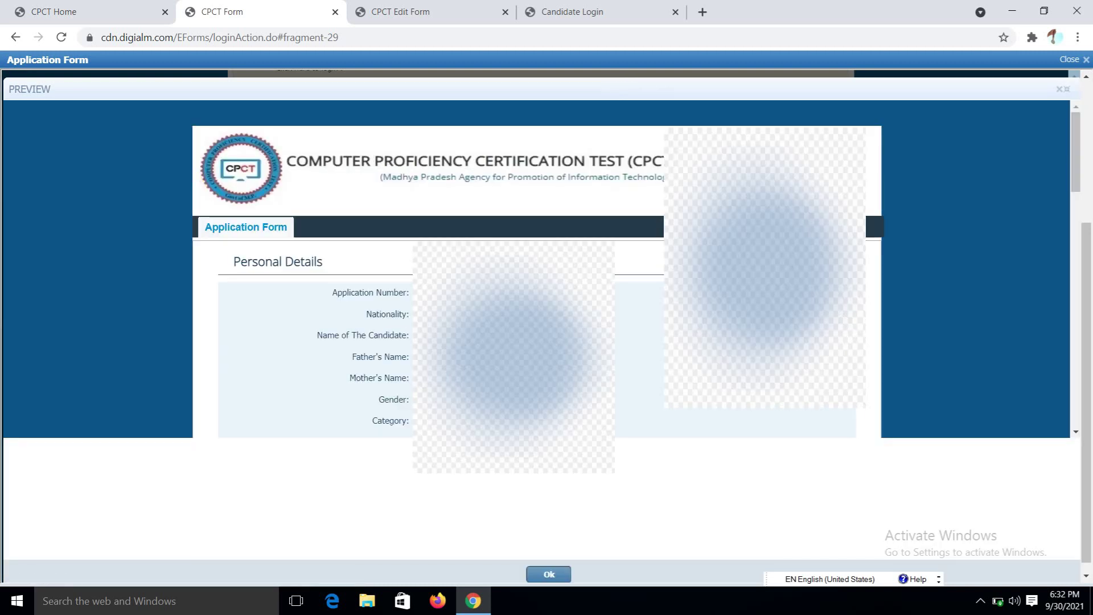
scroll(537, 267, "down", 4)
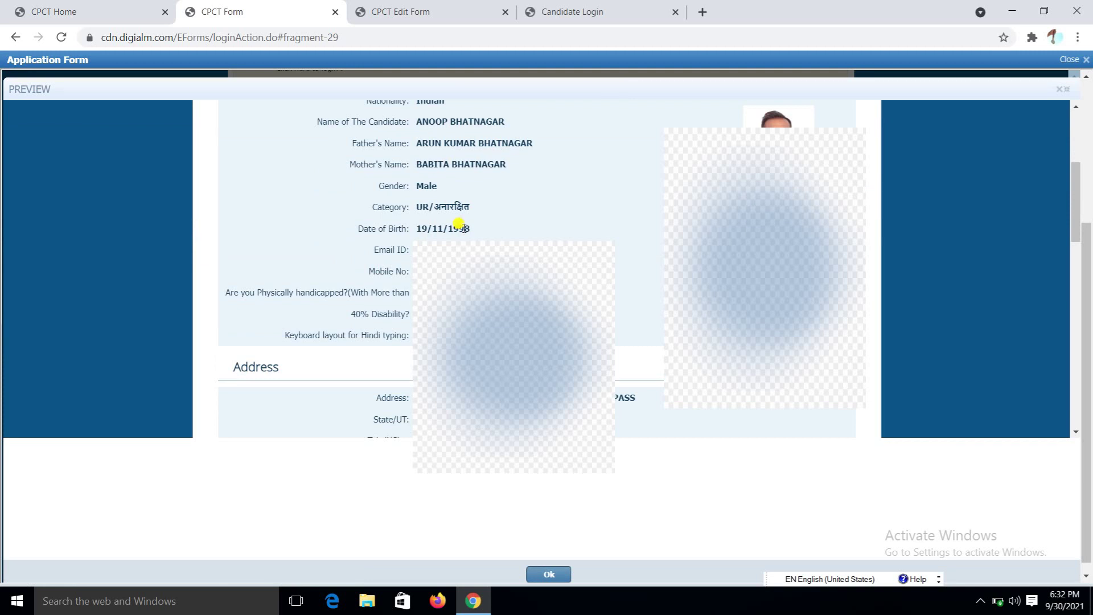
scroll(461, 223, "up", 2)
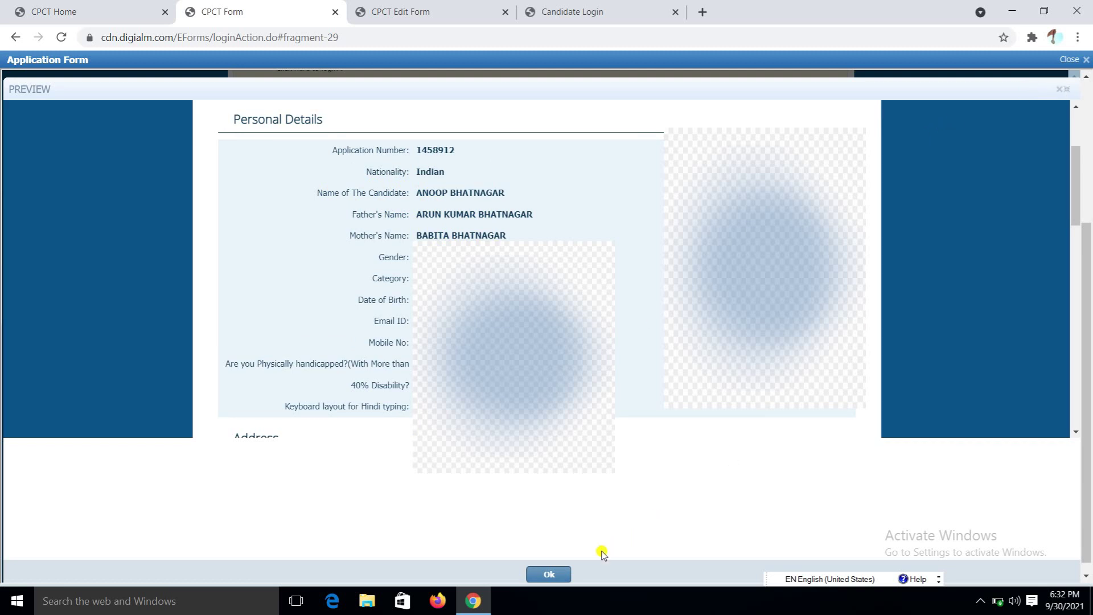
left_click(561, 574)
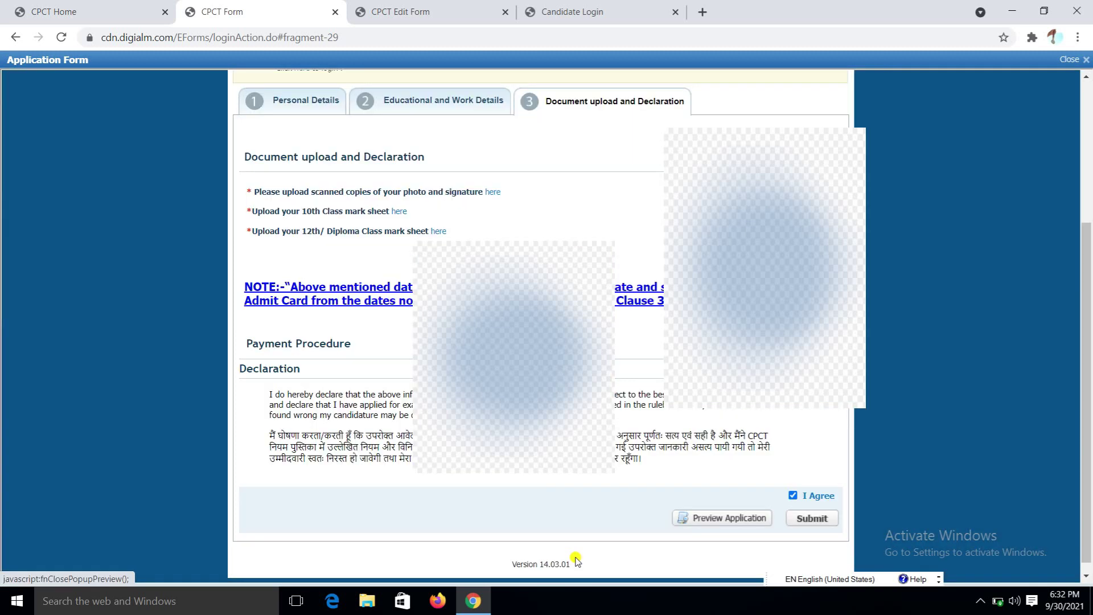
- Submit the corrected application, confirming both submission prompts, and review the saved form
left_click(814, 520)
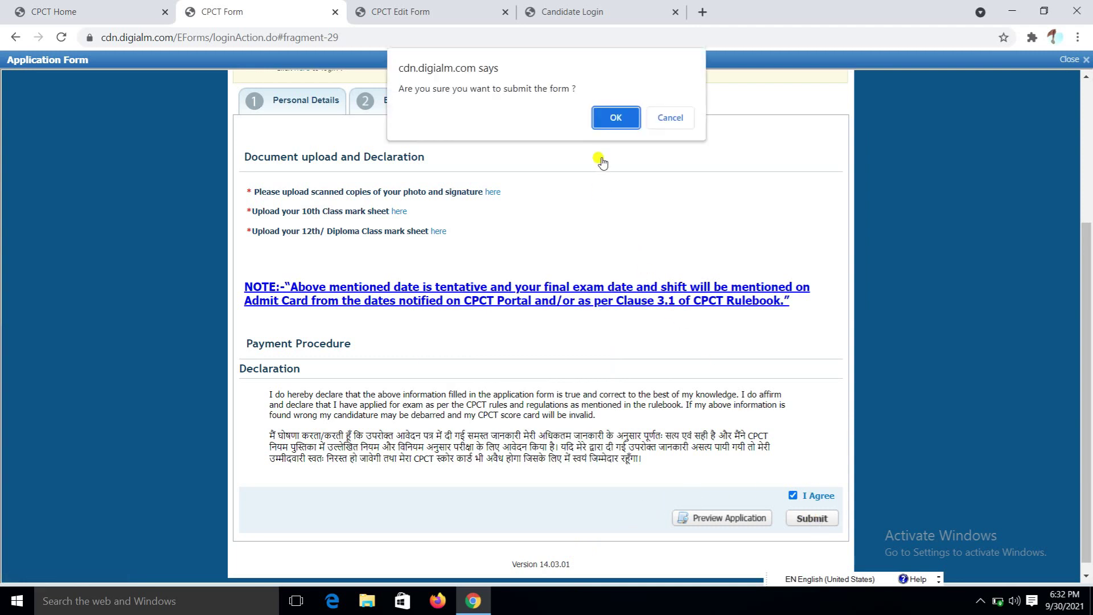
left_click(615, 118)
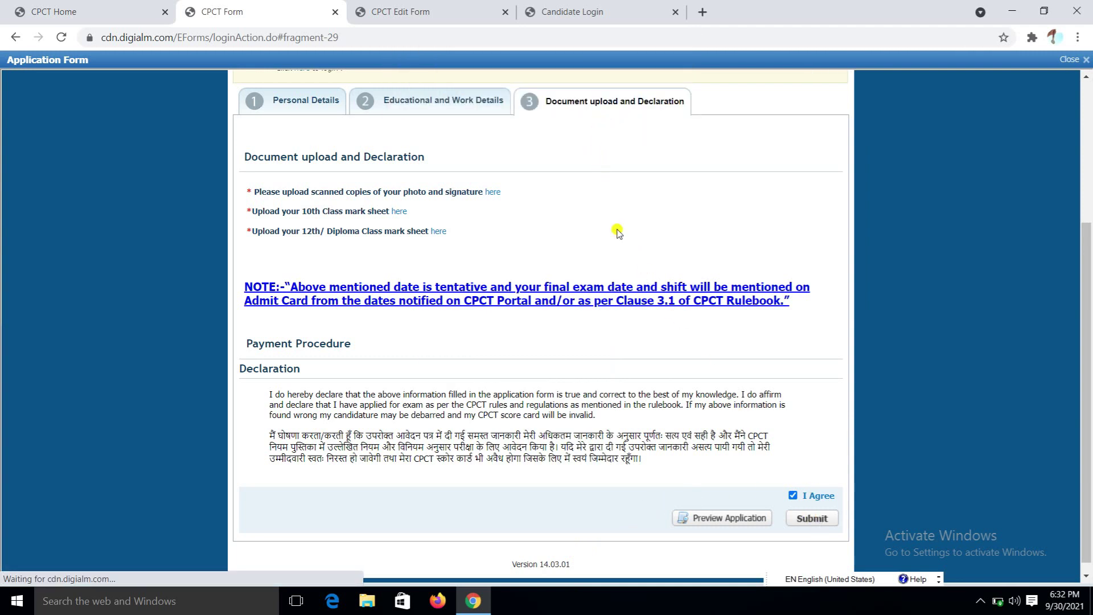
left_click(814, 507)
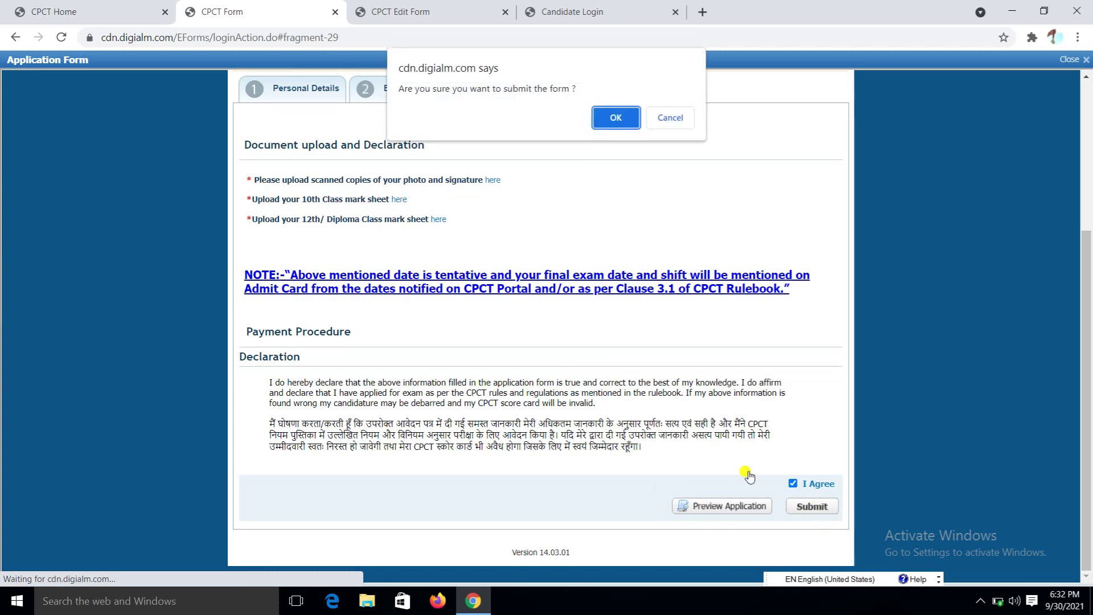
left_click(616, 116)
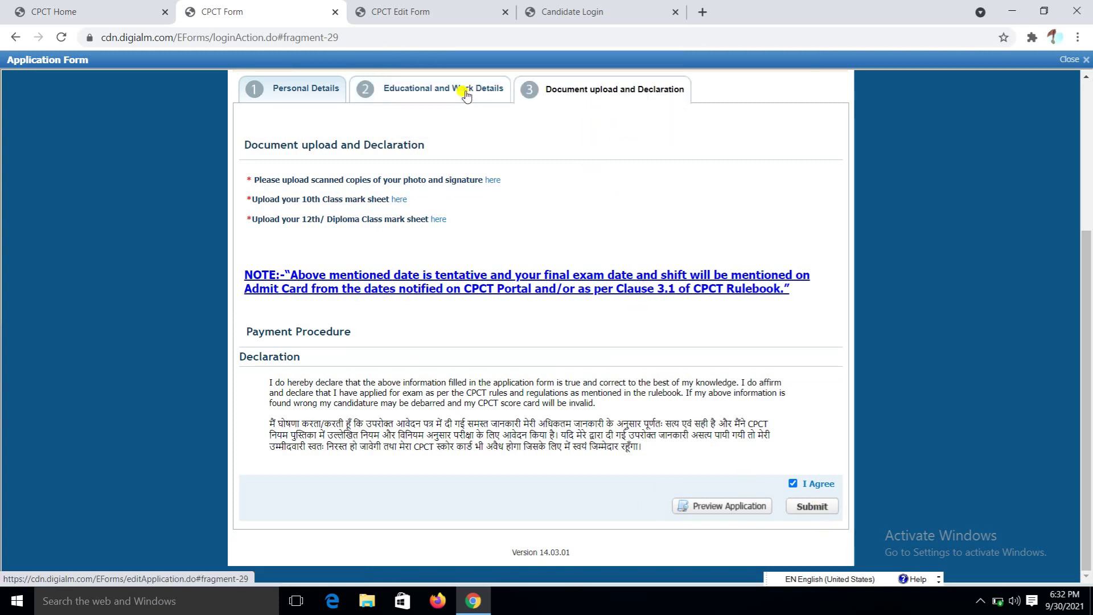
scroll(393, 257, "up", 4)
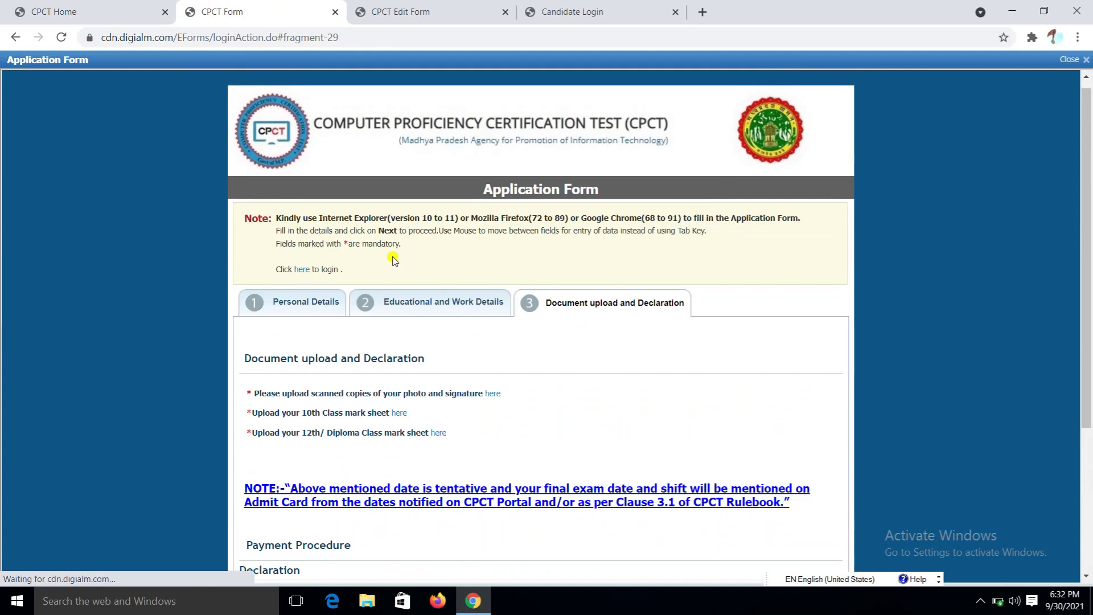
scroll(421, 253, "down", 7)
scroll(438, 251, "up", 8)
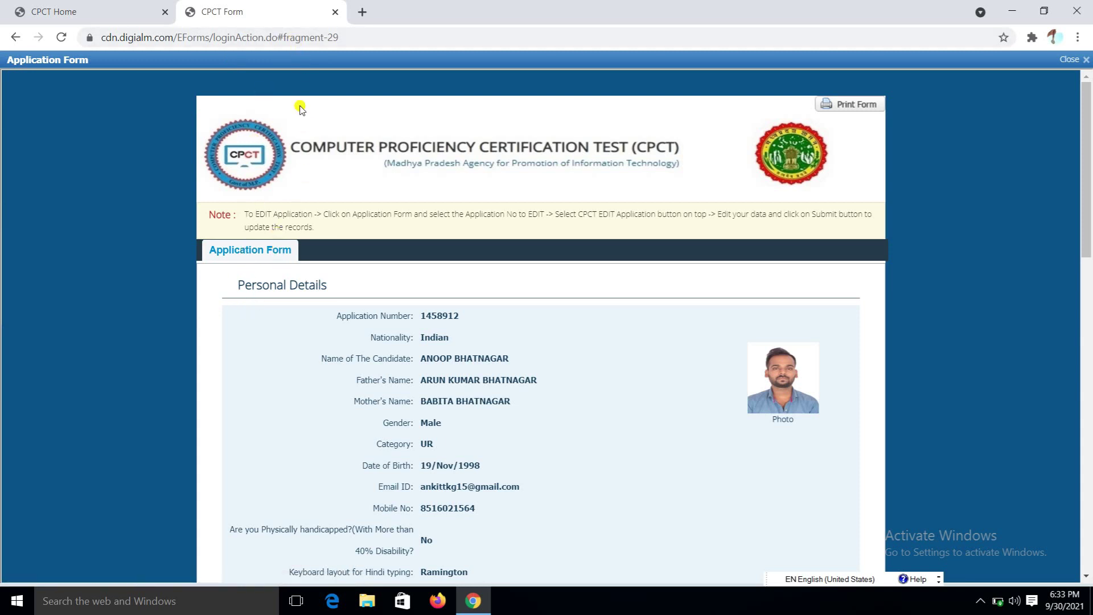
- Close the submitted form view and sign back in with the candidate's user ID and password
left_click(1072, 59)
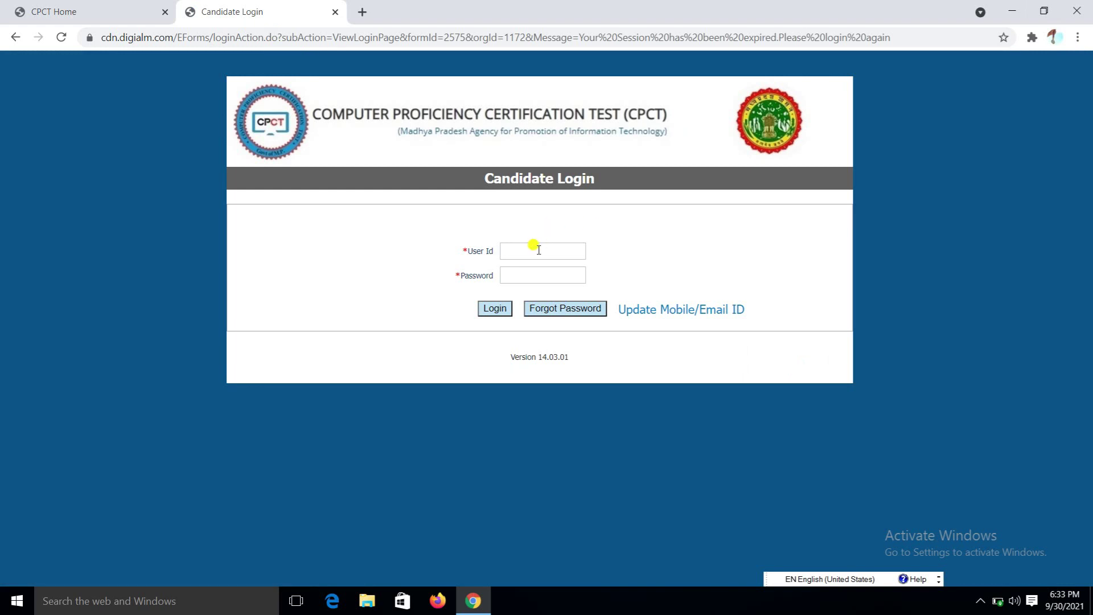
left_click(535, 251)
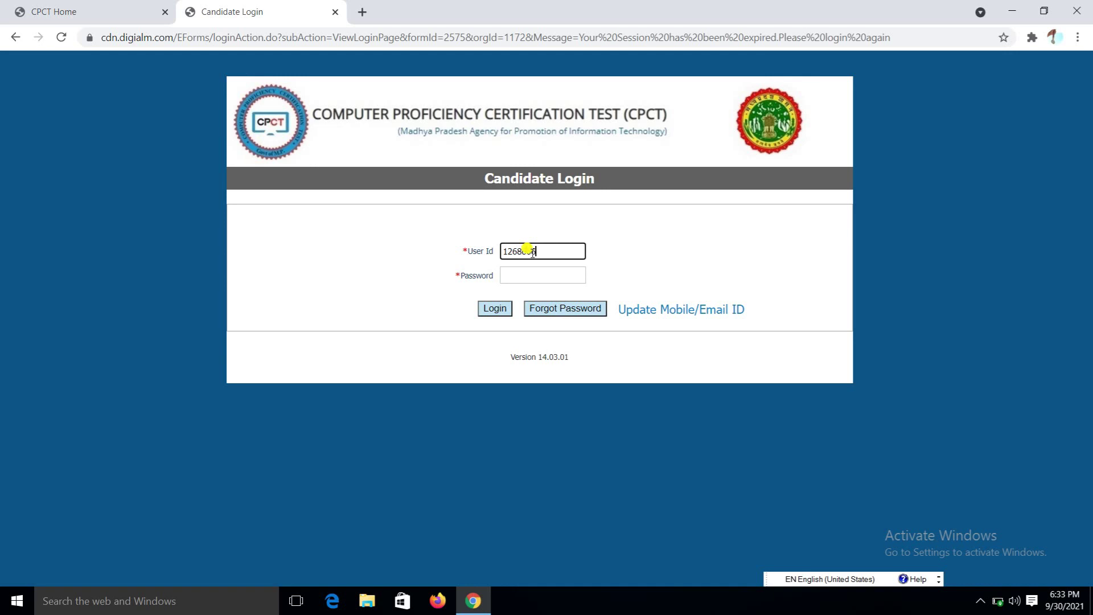
key("Tab")
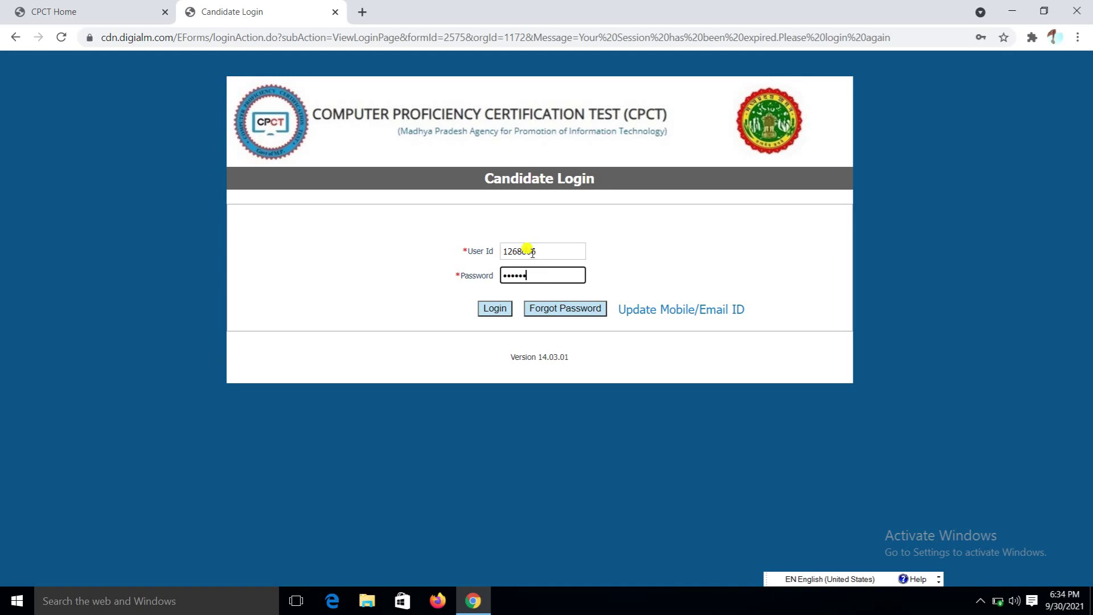
left_click(493, 309)
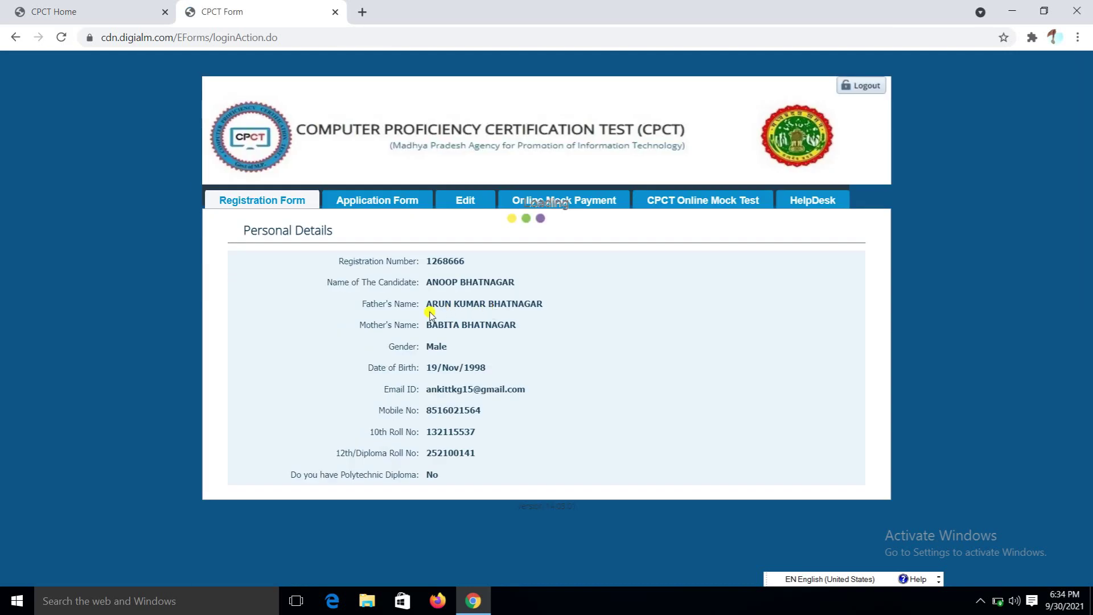
left_click(377, 202)
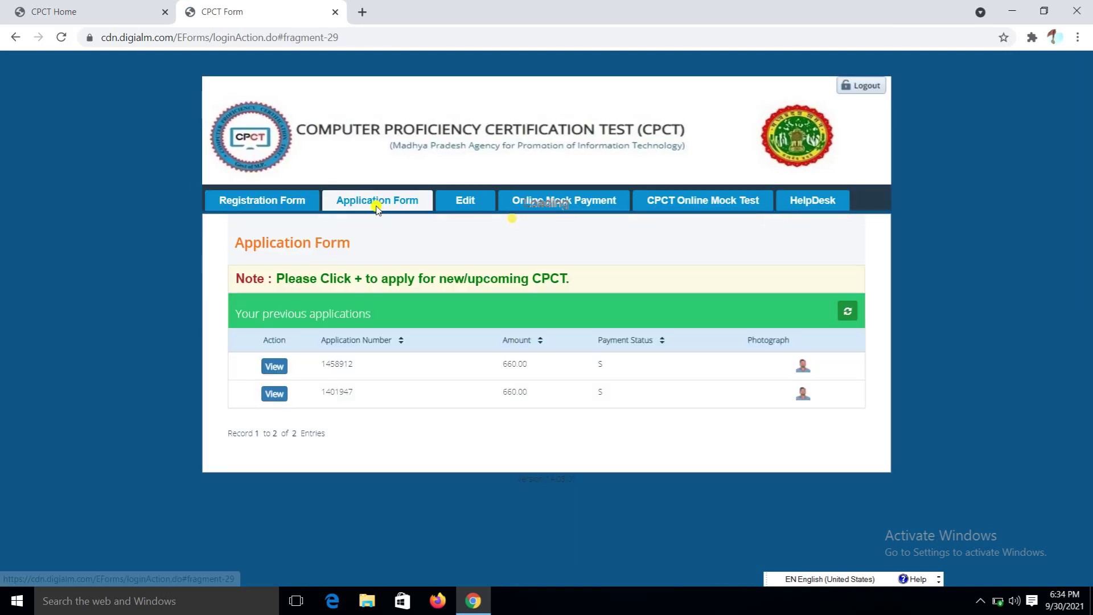
left_click(274, 369)
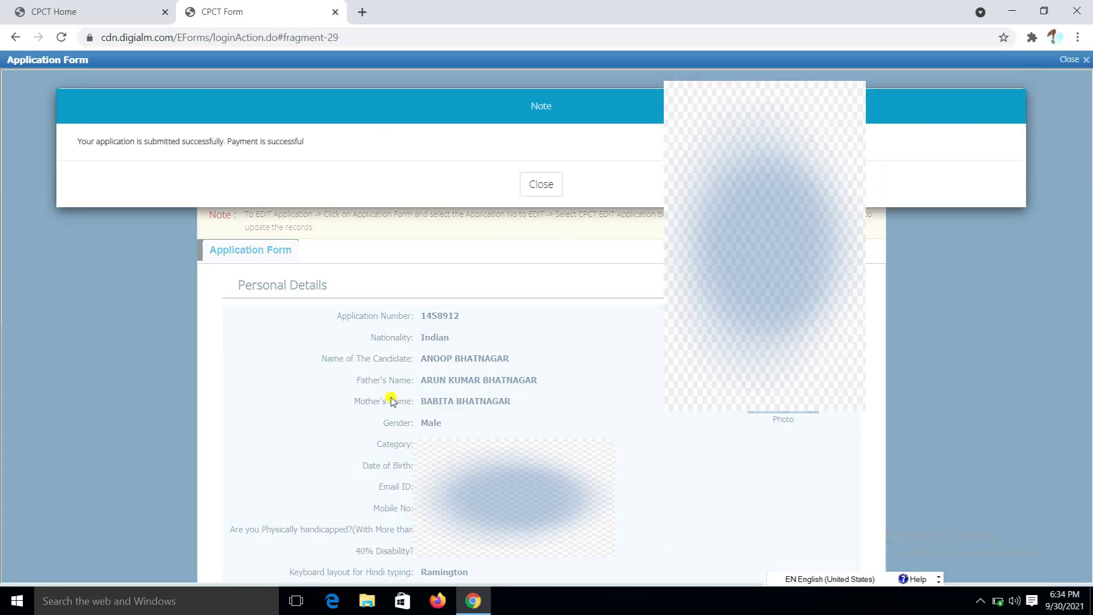
left_click(540, 184)
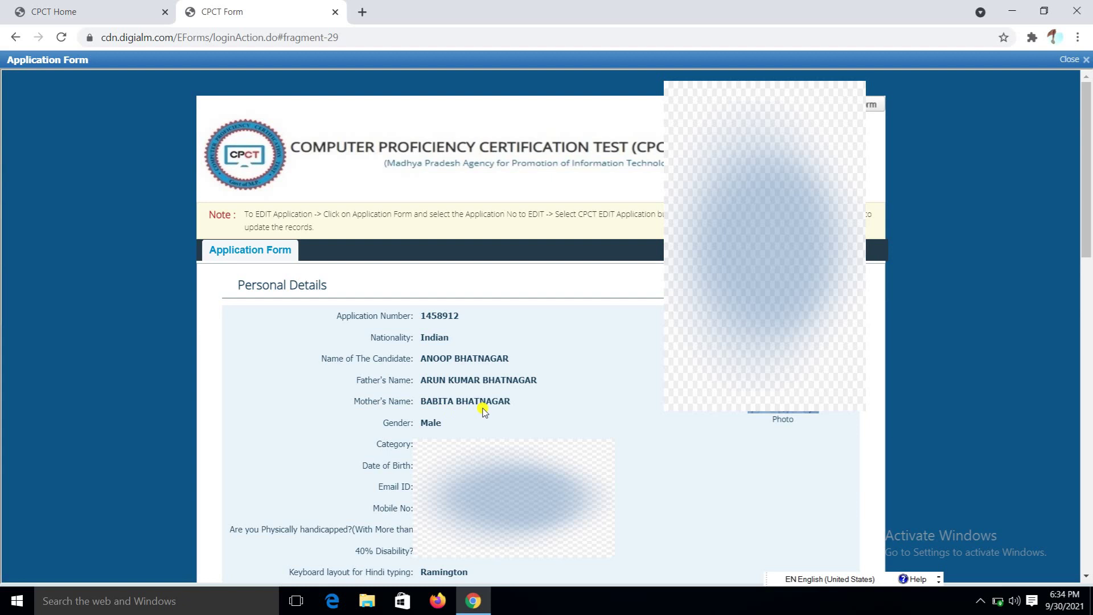
scroll(482, 411, "down", 6)
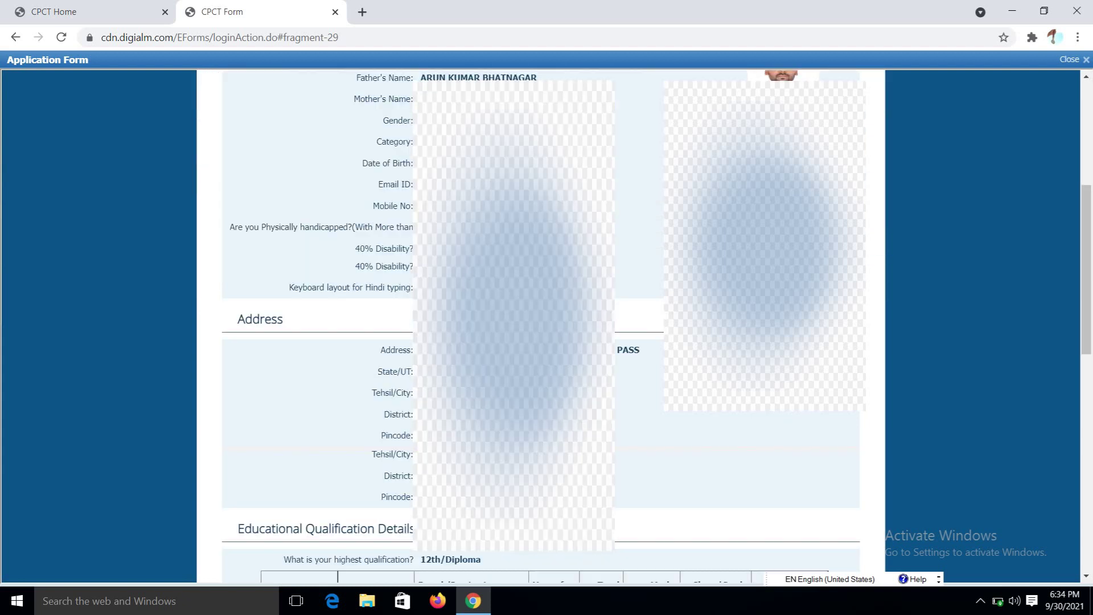
scroll(342, 325, "down", 4)
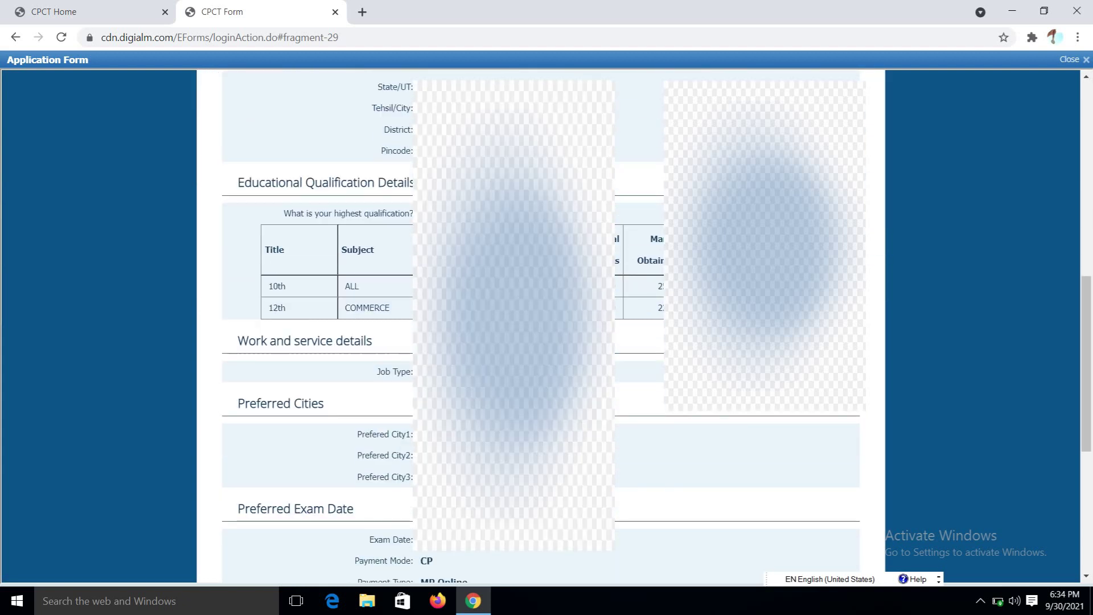
scroll(512, 325, "up", 11)
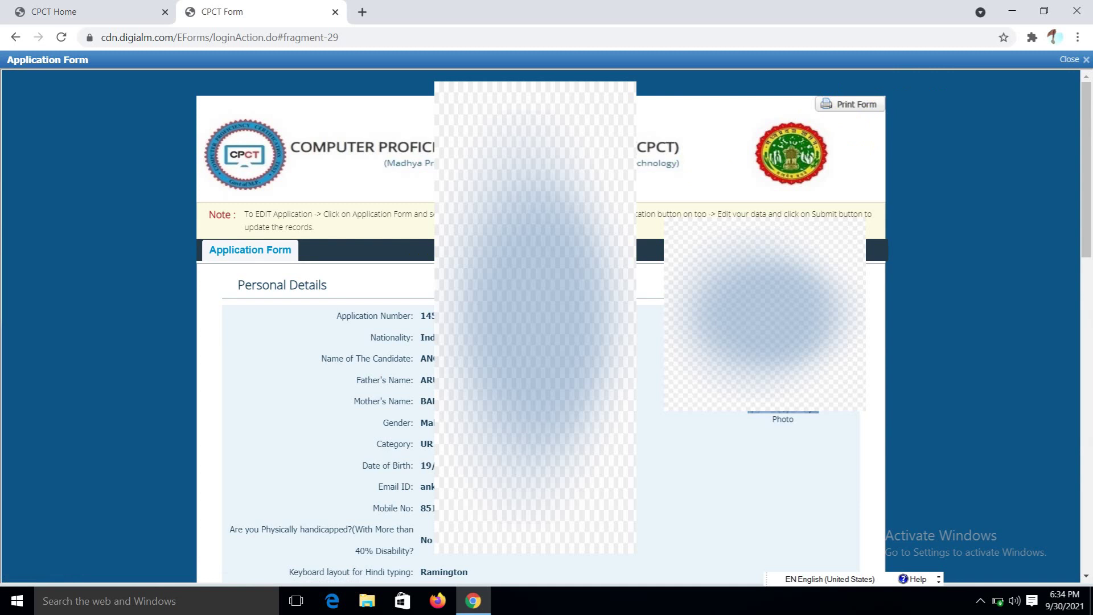
scroll(540, 325, "down", 12)
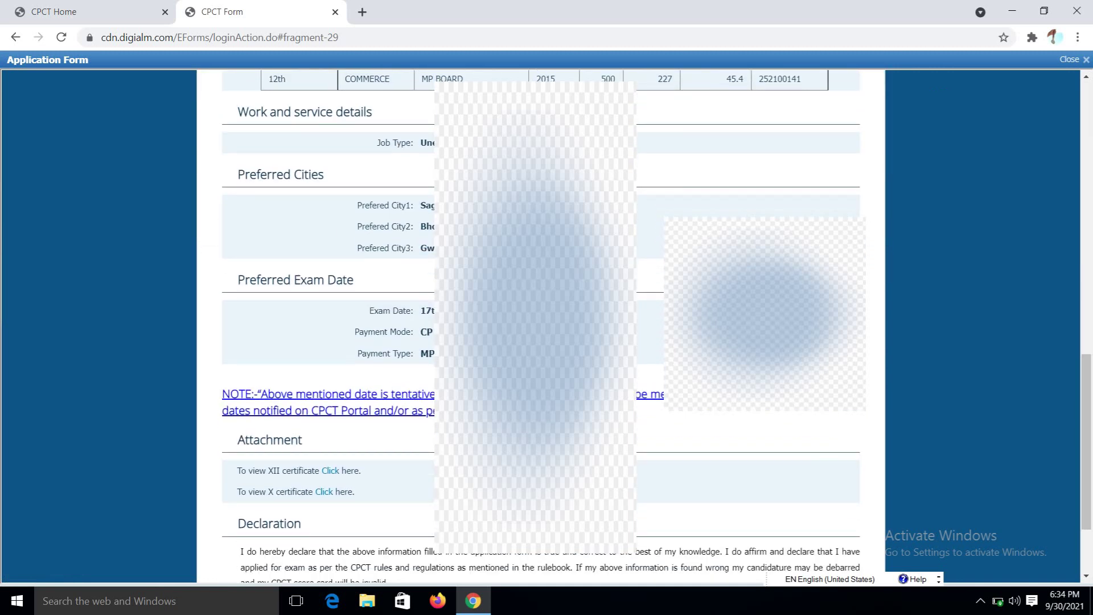
scroll(541, 325, "down", 2)
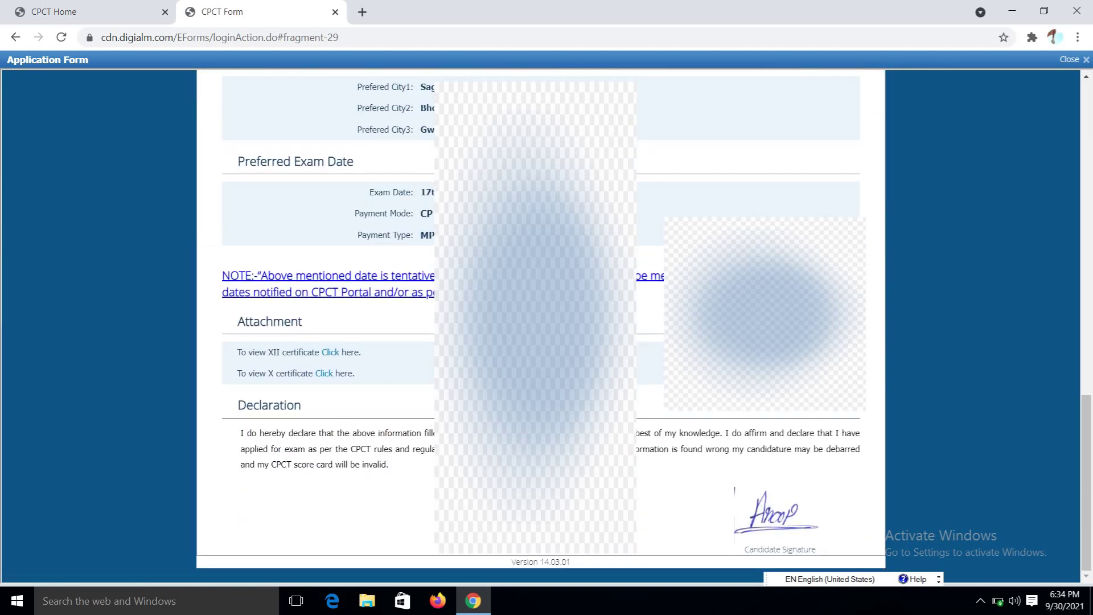
scroll(541, 324, "up", 14)
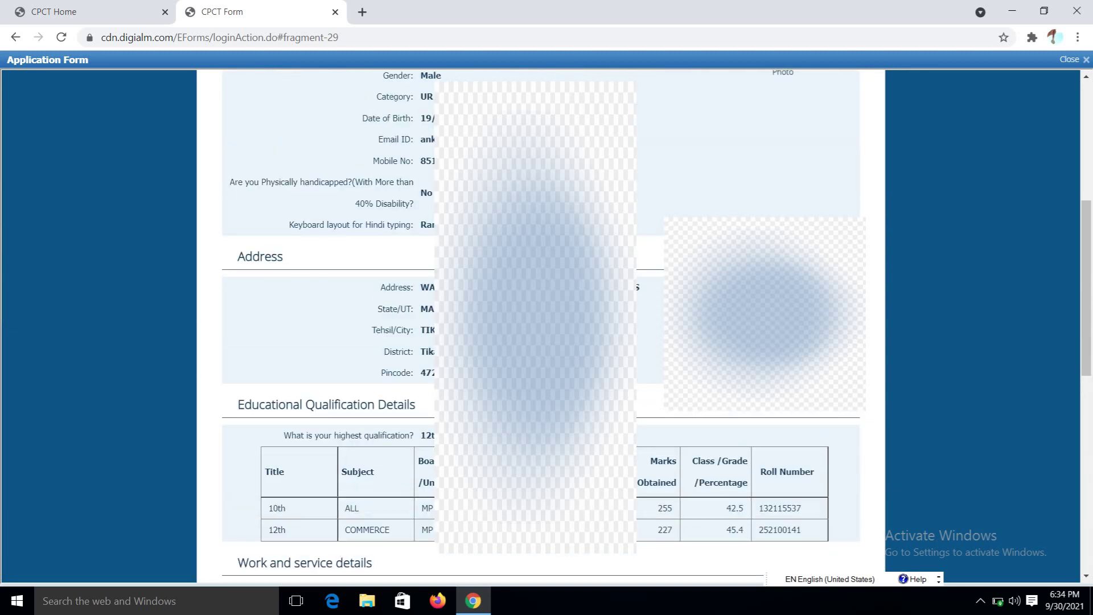
scroll(541, 325, "up", 2)
scroll(541, 325, "up", 2)
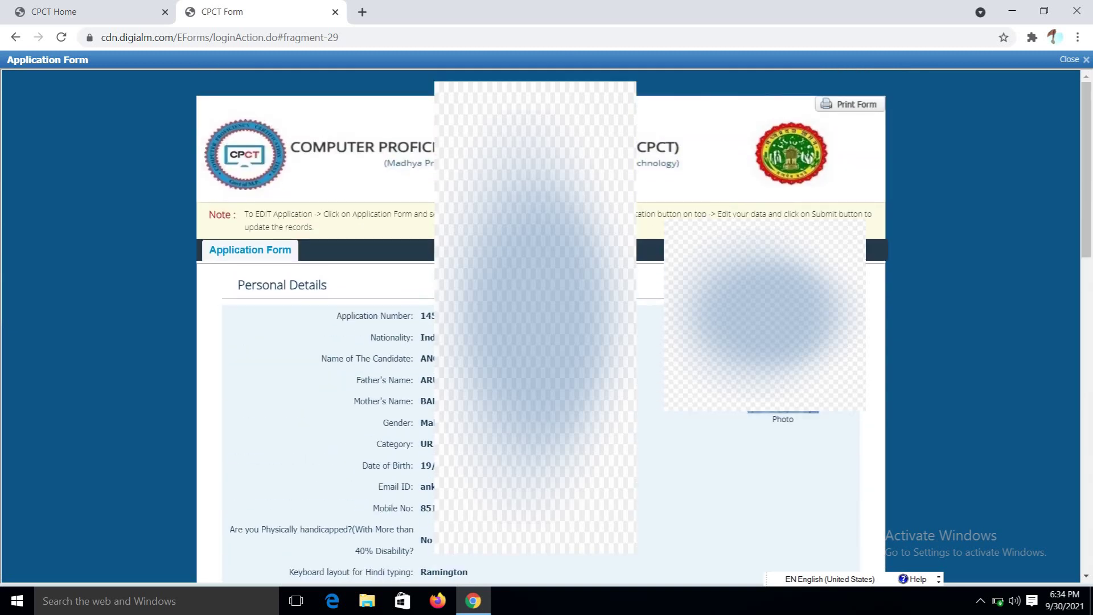